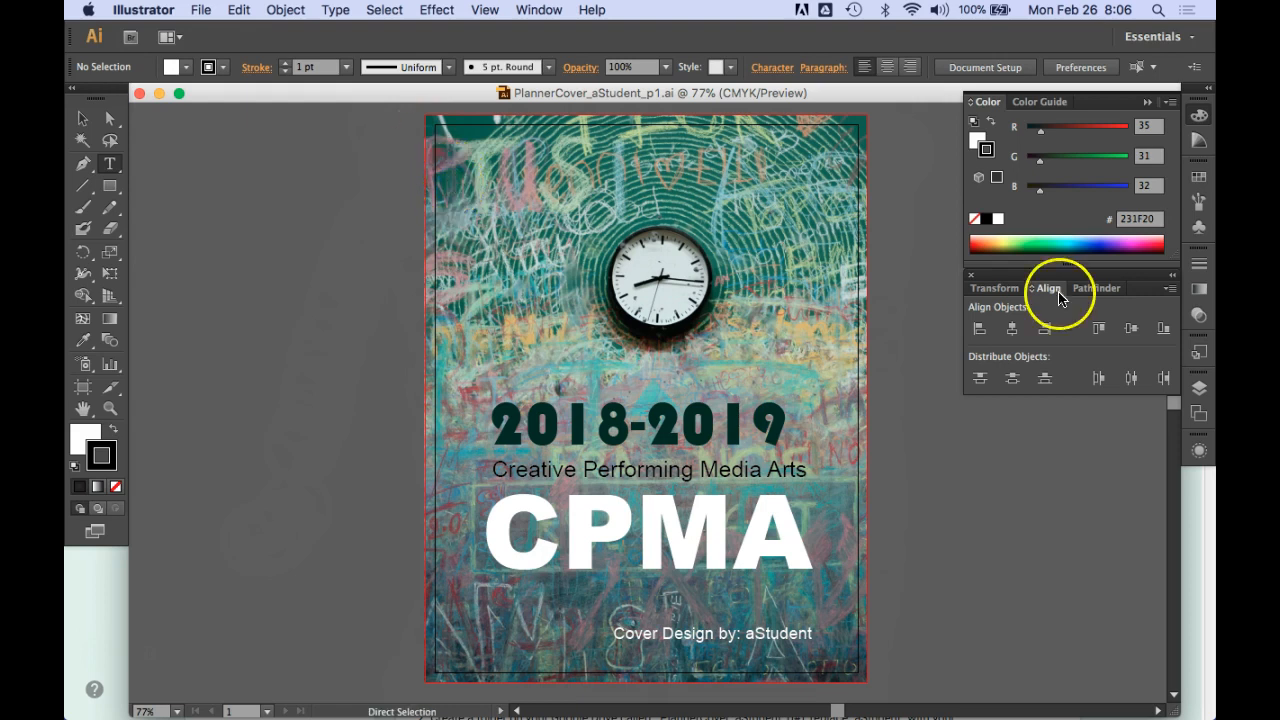
# Step: Lock Layer 1, which holds the background, and toggle its visibility off and back on
pyautogui.click(1199, 388)
pyautogui.click(996, 418)
pyautogui.click(977, 418)
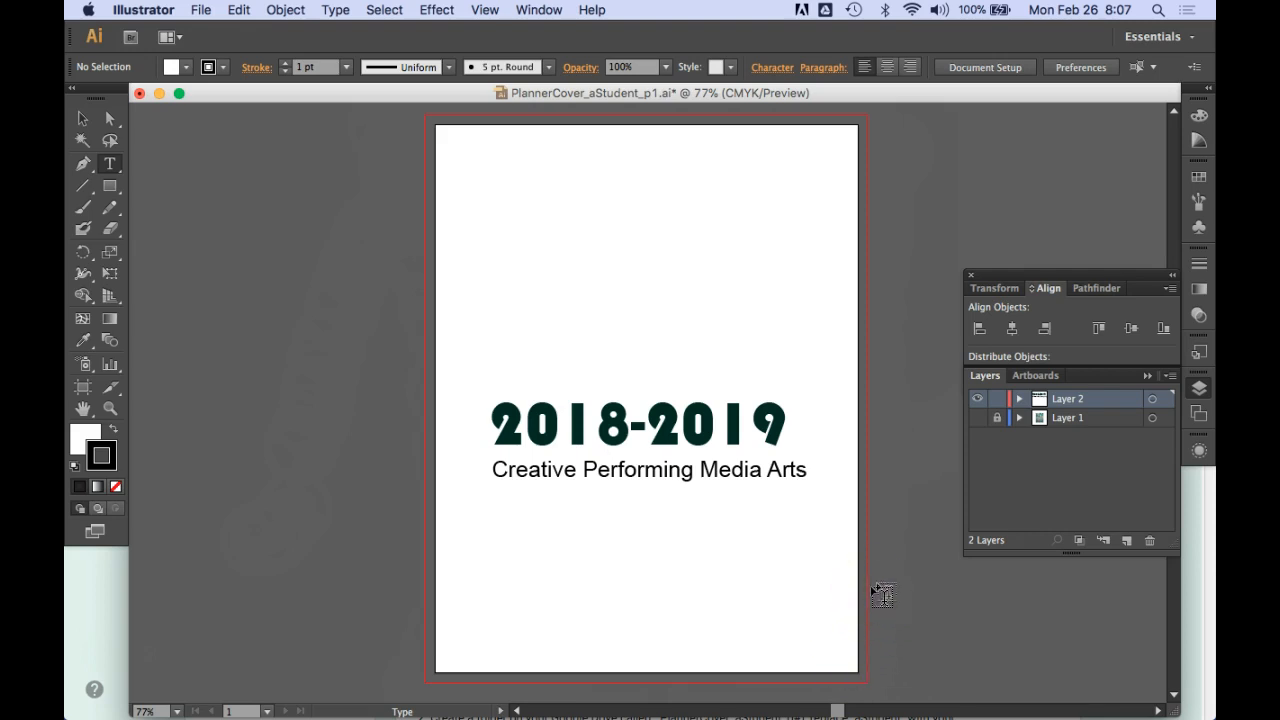
pyautogui.click(978, 418)
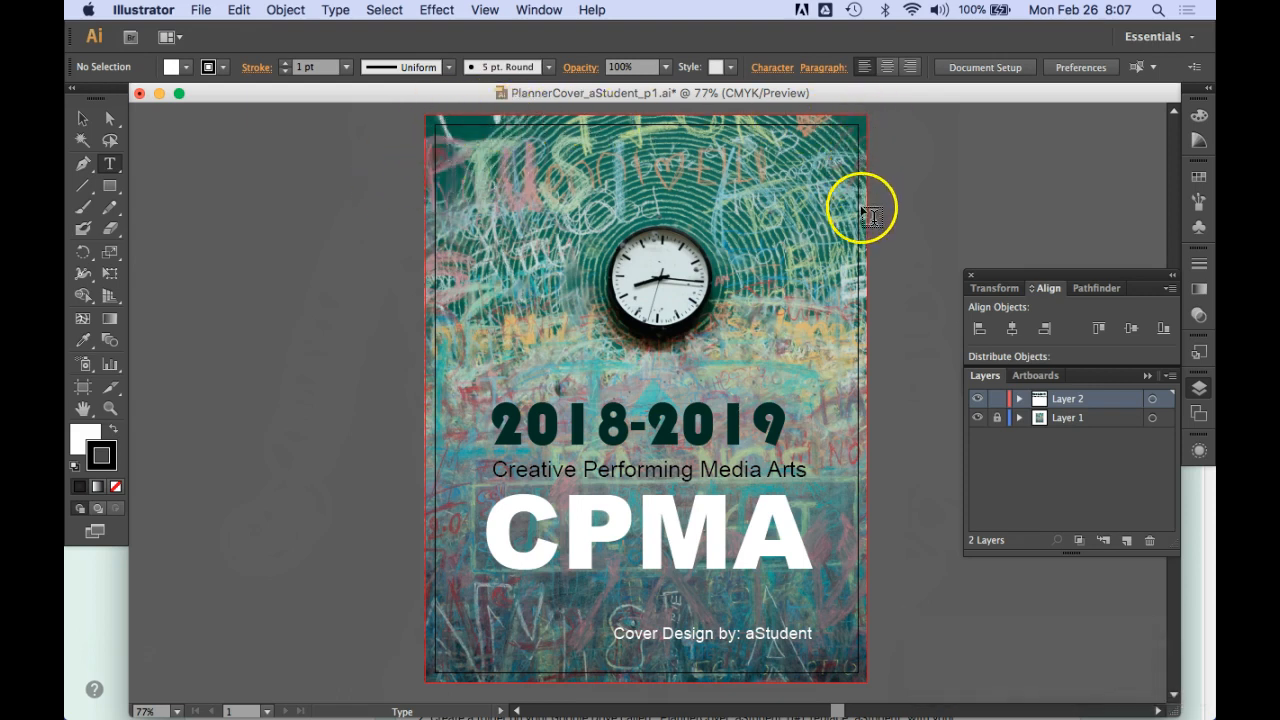
# Step: Duplicate the "Creative Performing Media Arts" text line and place the copy directly below CPMA
pyautogui.press('super')
pyautogui.keyDown('super'); pyautogui.click(575, 440); pyautogui.keyUp('super')
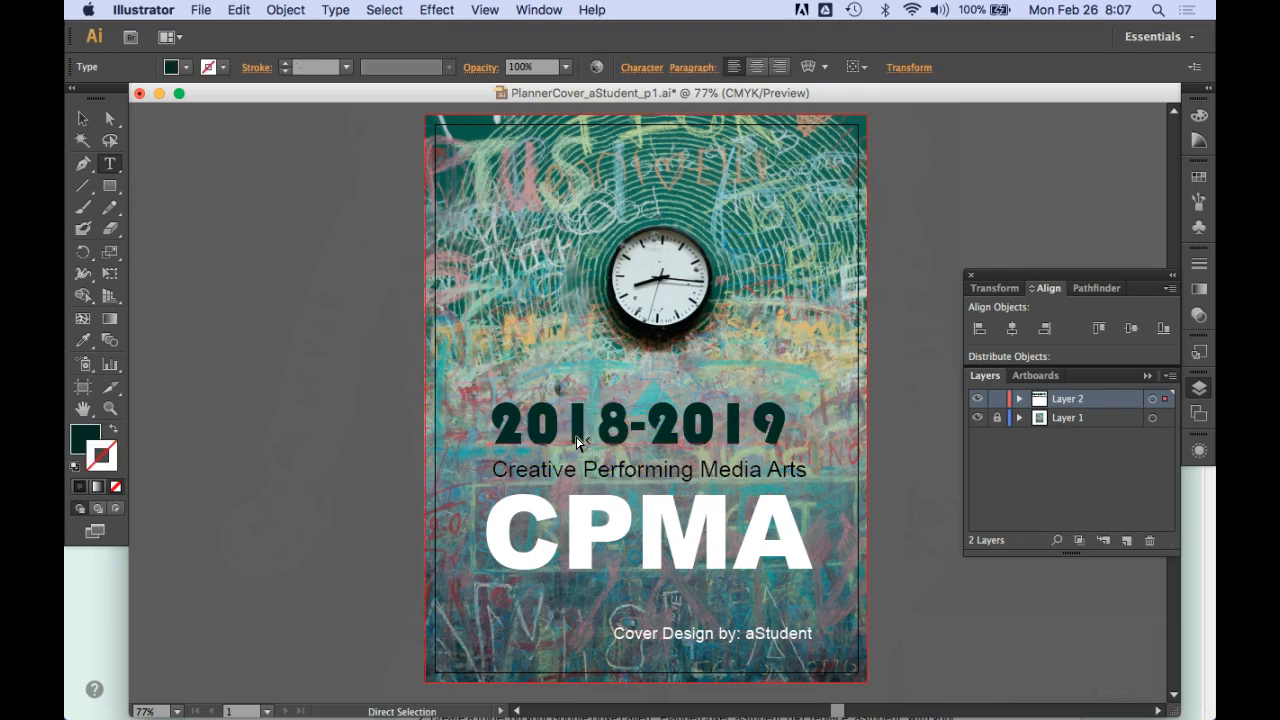
pyautogui.keyDown('super'); pyautogui.click(531, 446); pyautogui.keyUp('super')
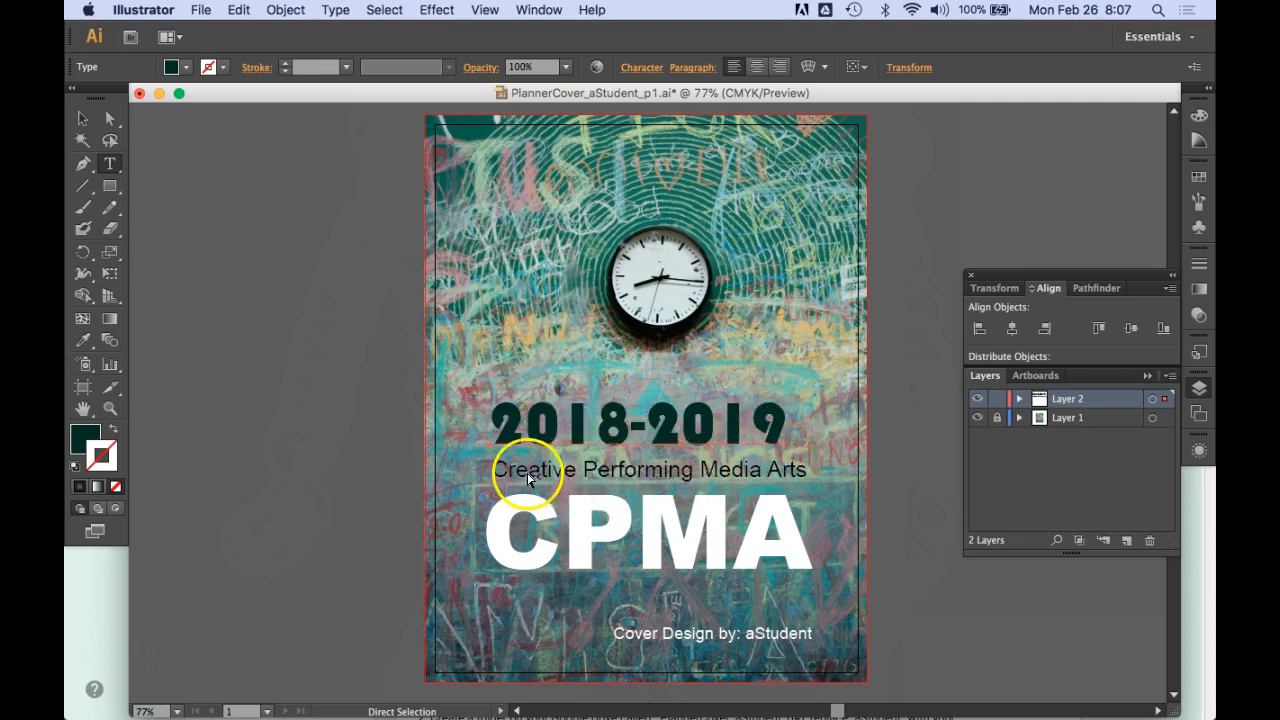
pyautogui.keyDown('super'); pyautogui.click(528, 480); pyautogui.keyUp('super')
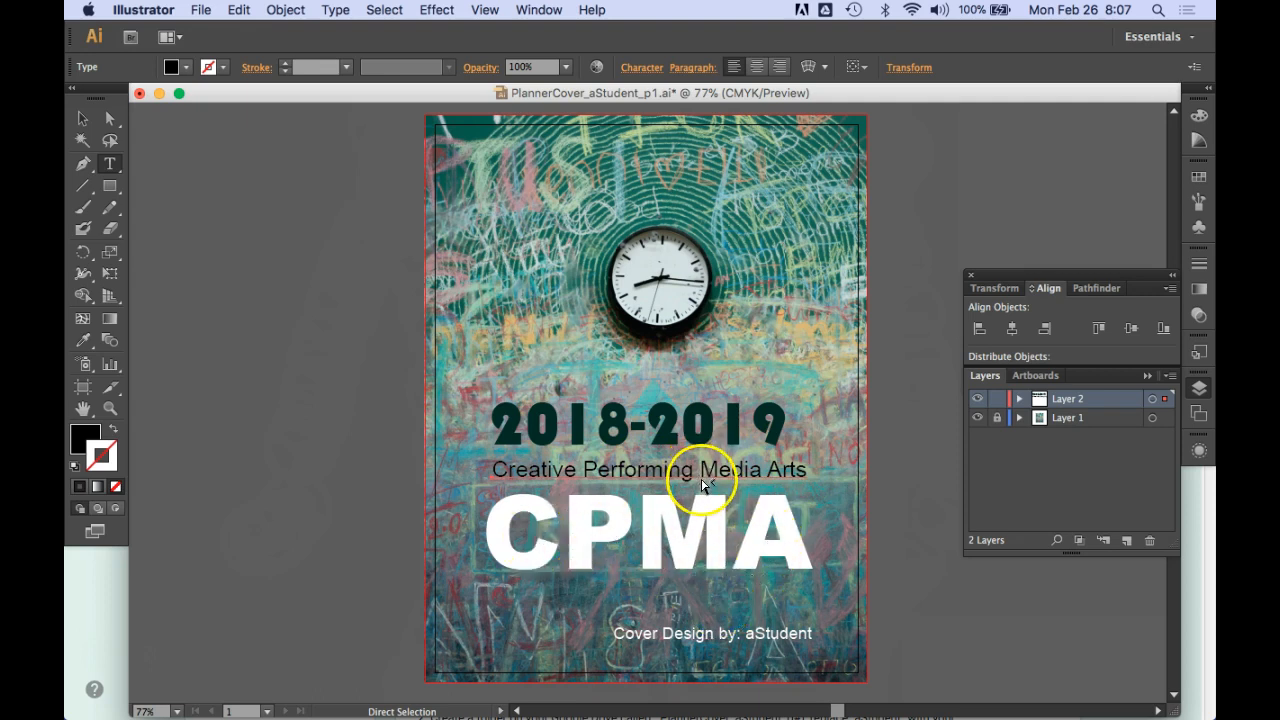
pyautogui.moveTo(679, 480); pyautogui.dragTo(690, 600)
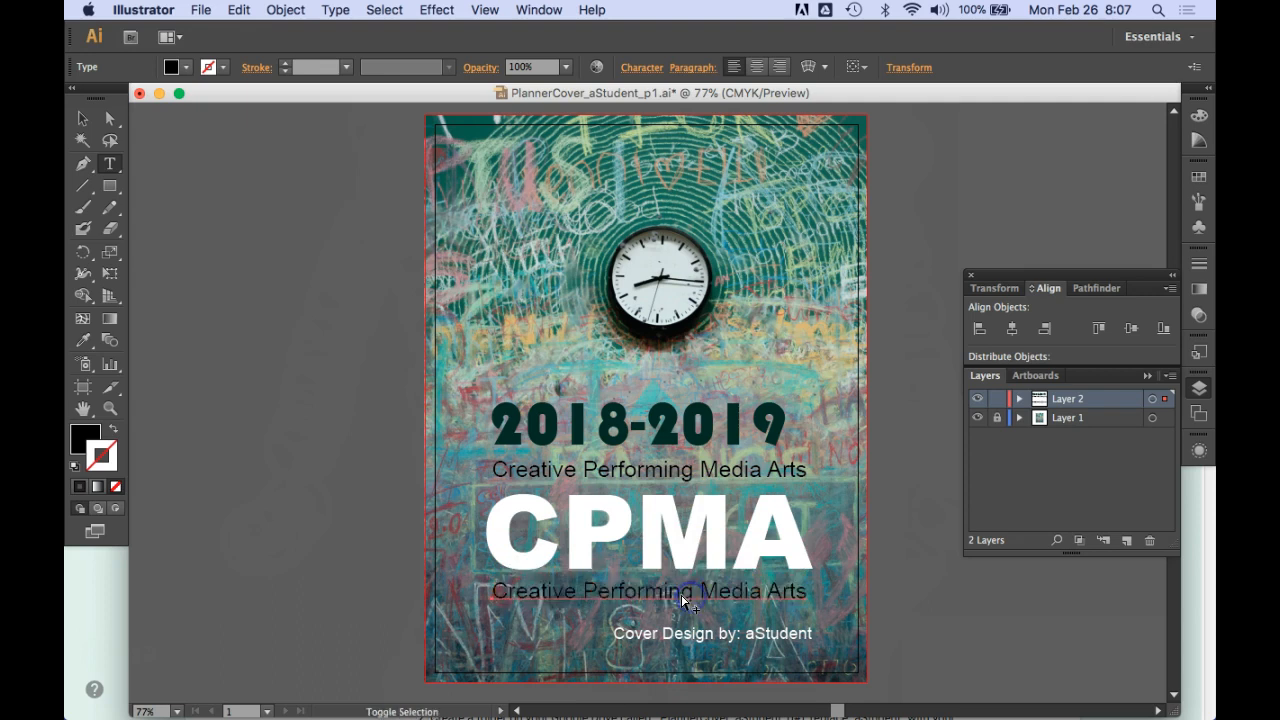
# Step: Replace the duplicated line's text with “Be the Change” in quotation marks and move it to the middle beneath CPMA
pyautogui.doubleClick(681, 593)
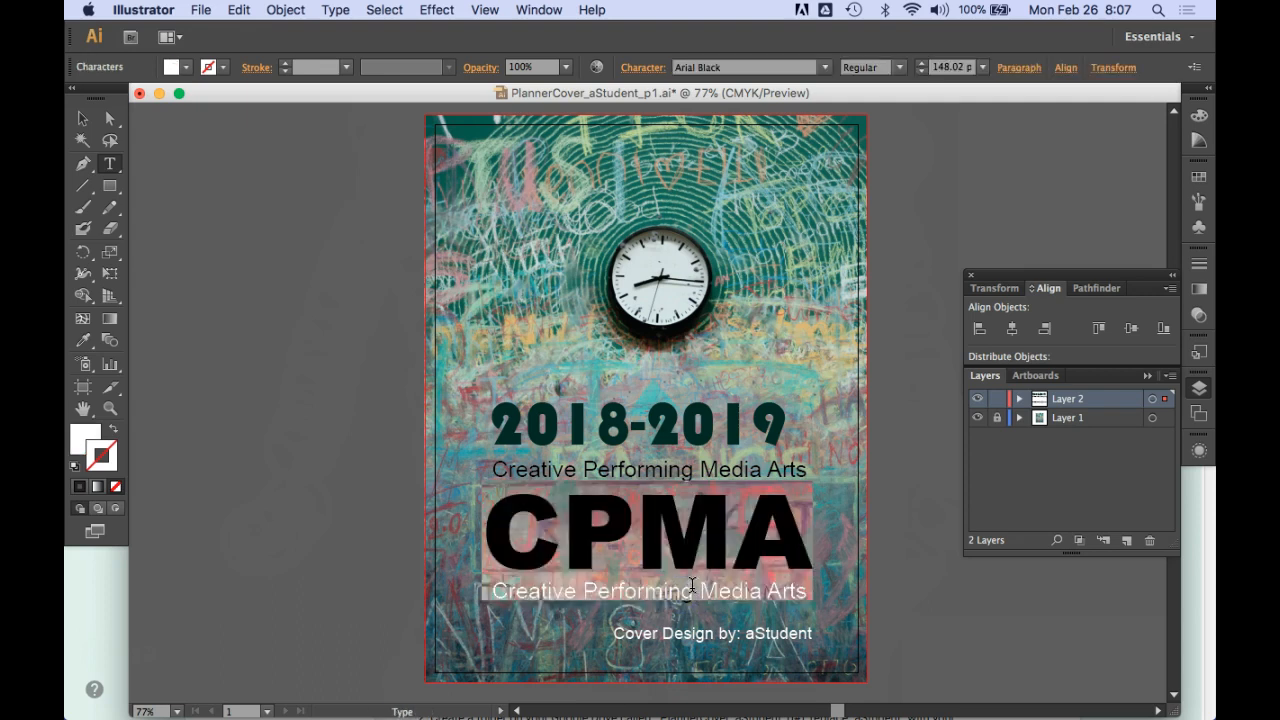
pyautogui.click(692, 585)
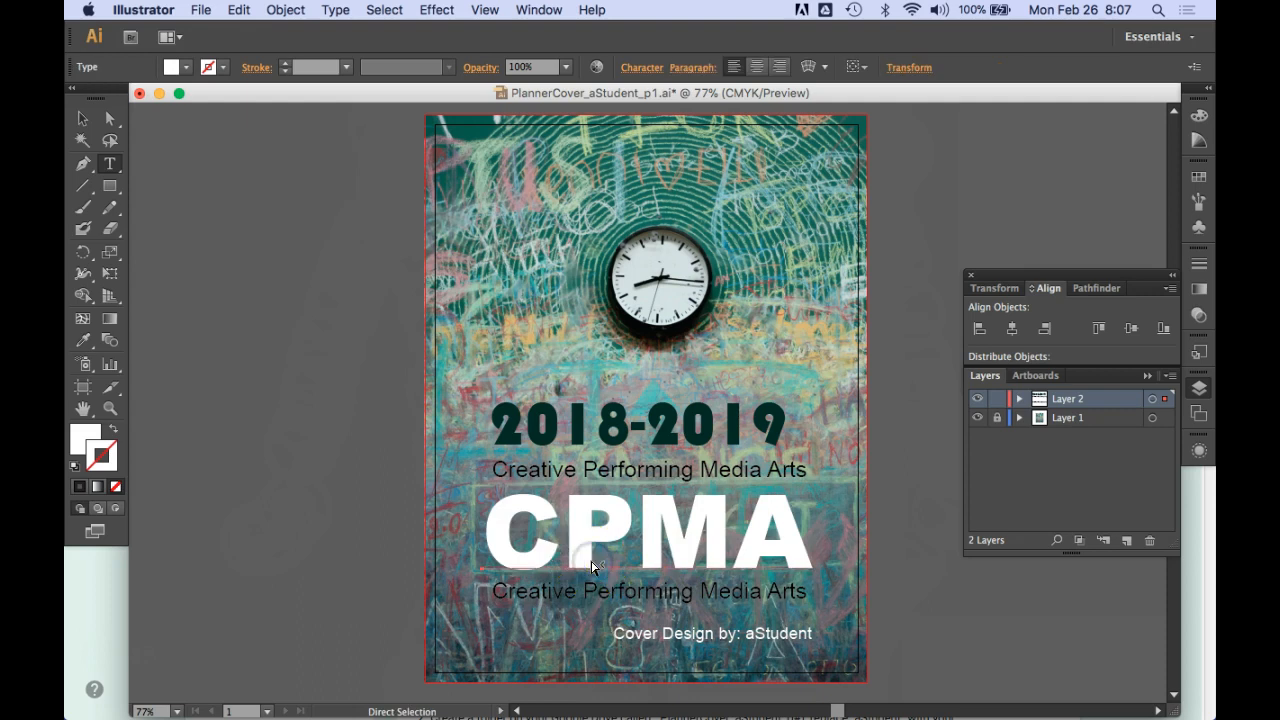
pyautogui.tripleClick(596, 584)
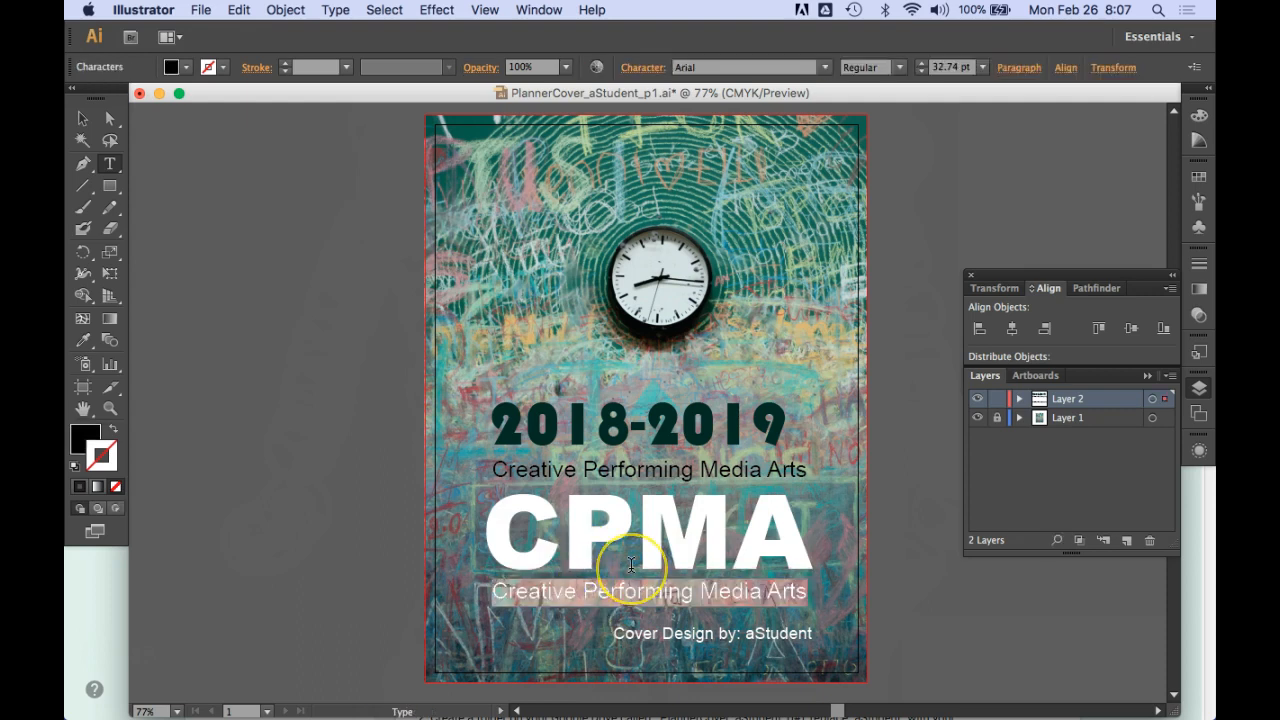
pyautogui.press('BackSpace')
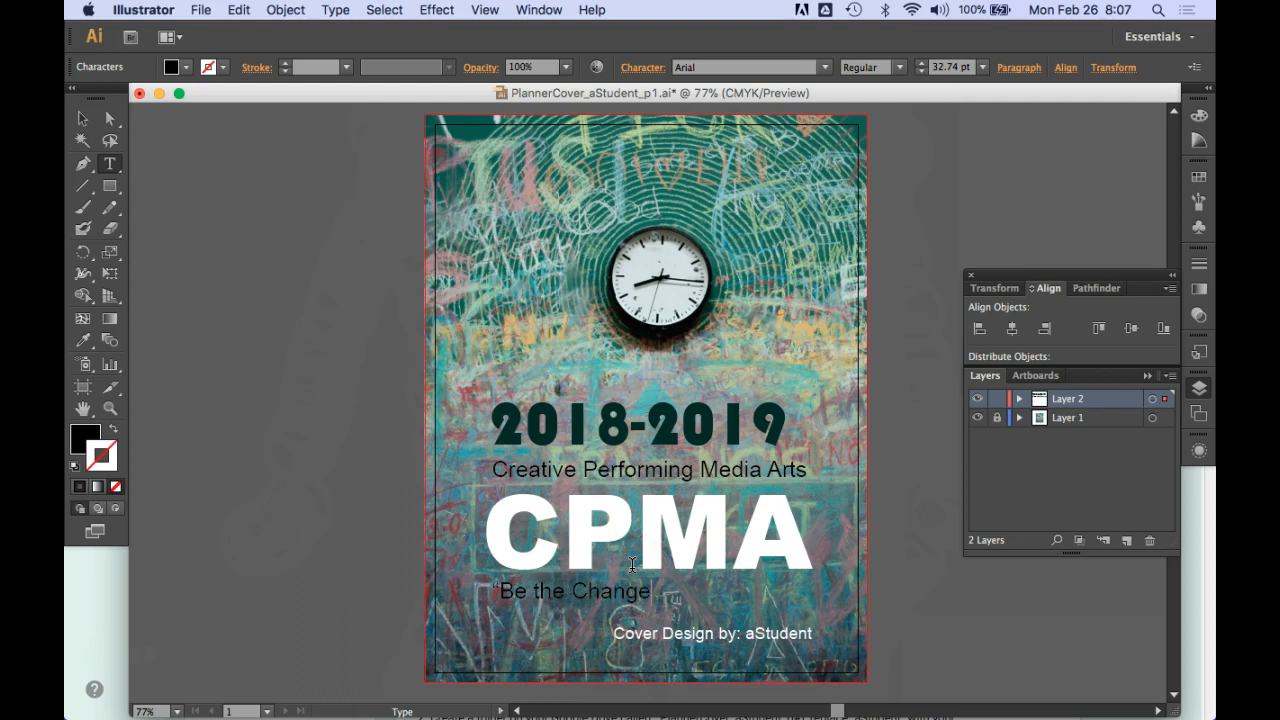
pyautogui.press('super')
pyautogui.moveTo(615, 600); pyautogui.dragTo(685, 603)
# Step: Set the fill of the “Be the Change” quote and the "Creative Performing Media Arts" line to white (FFFFFF)
pyautogui.click(443, 591)
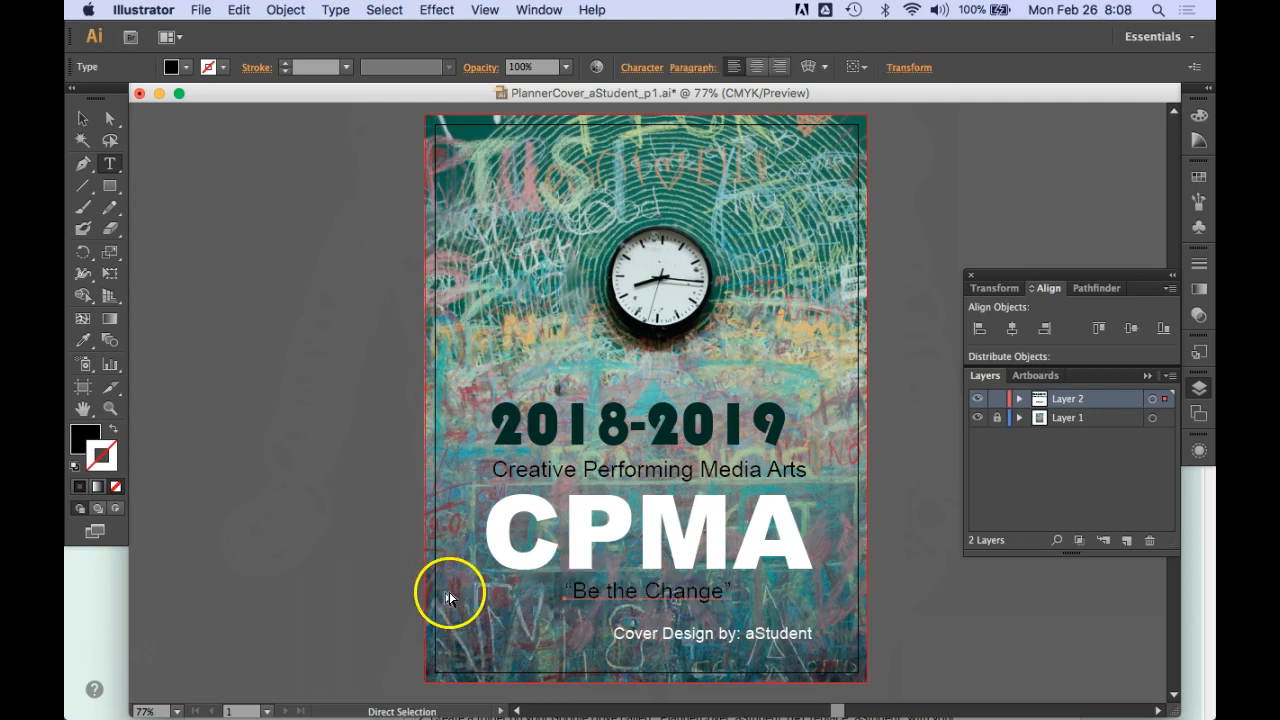
pyautogui.click(581, 594)
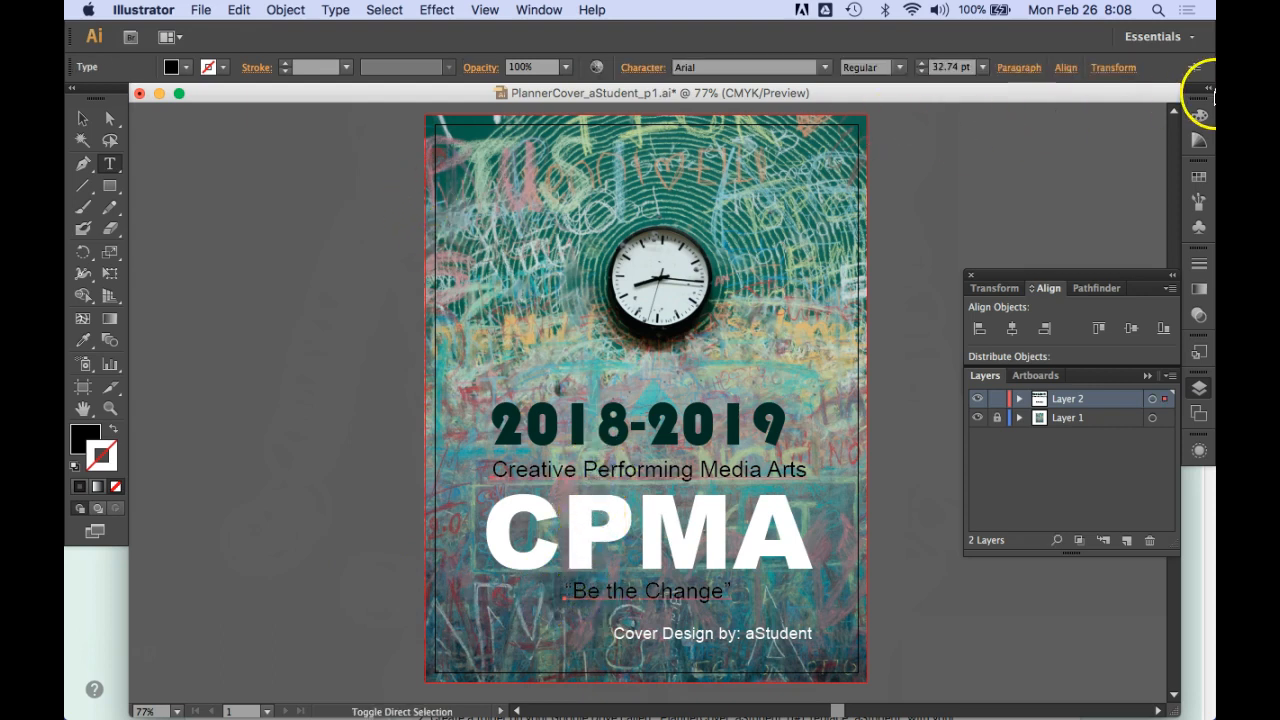
pyautogui.click(1197, 117)
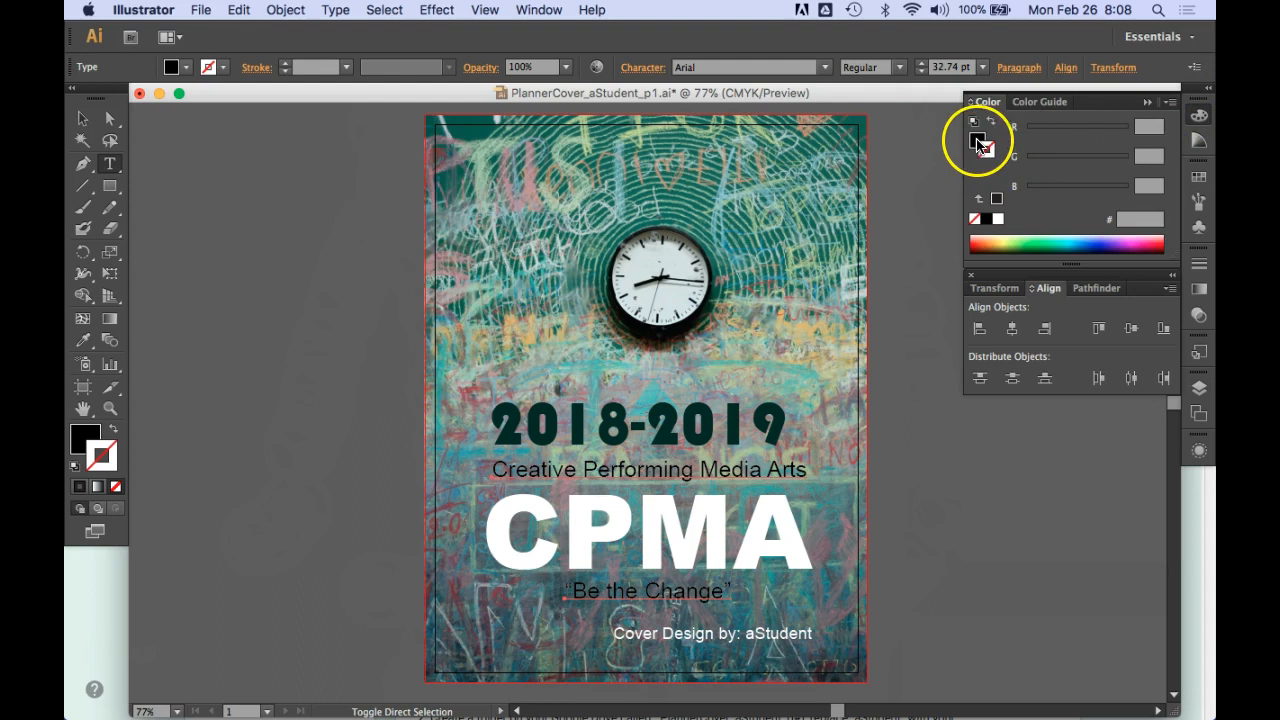
pyautogui.click(977, 142)
pyautogui.click(1001, 222)
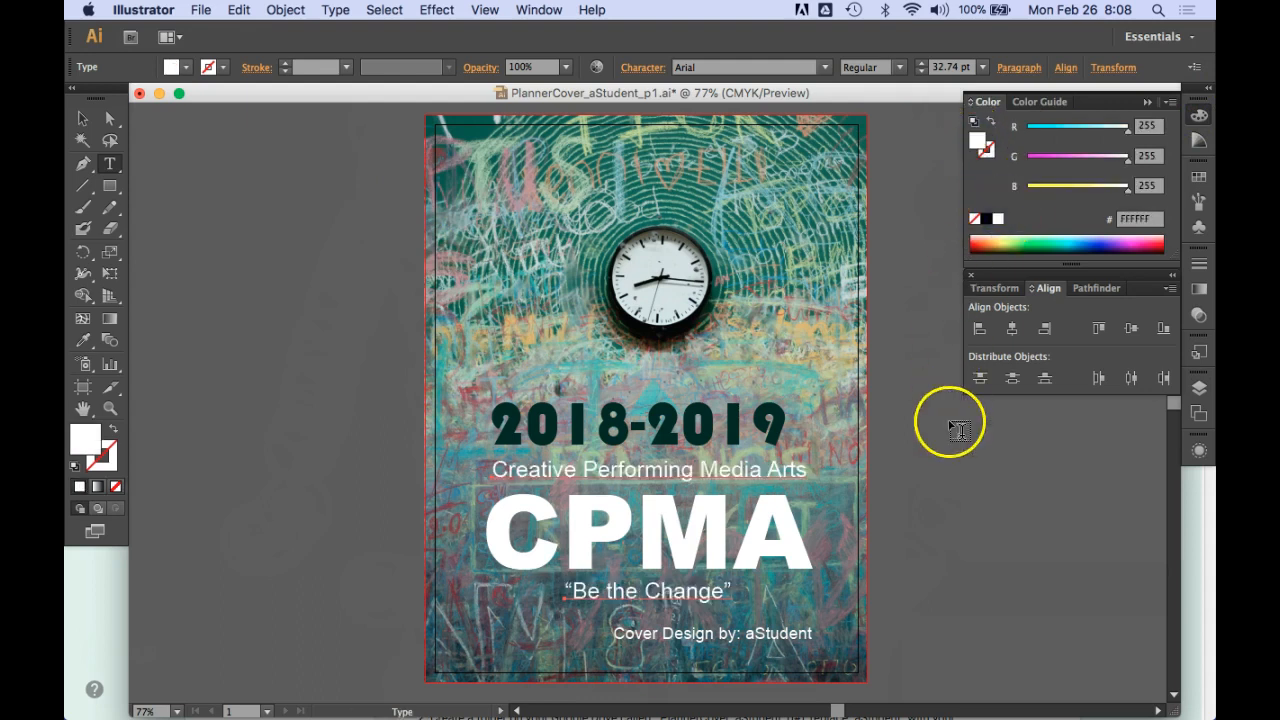
pyautogui.click(921, 436)
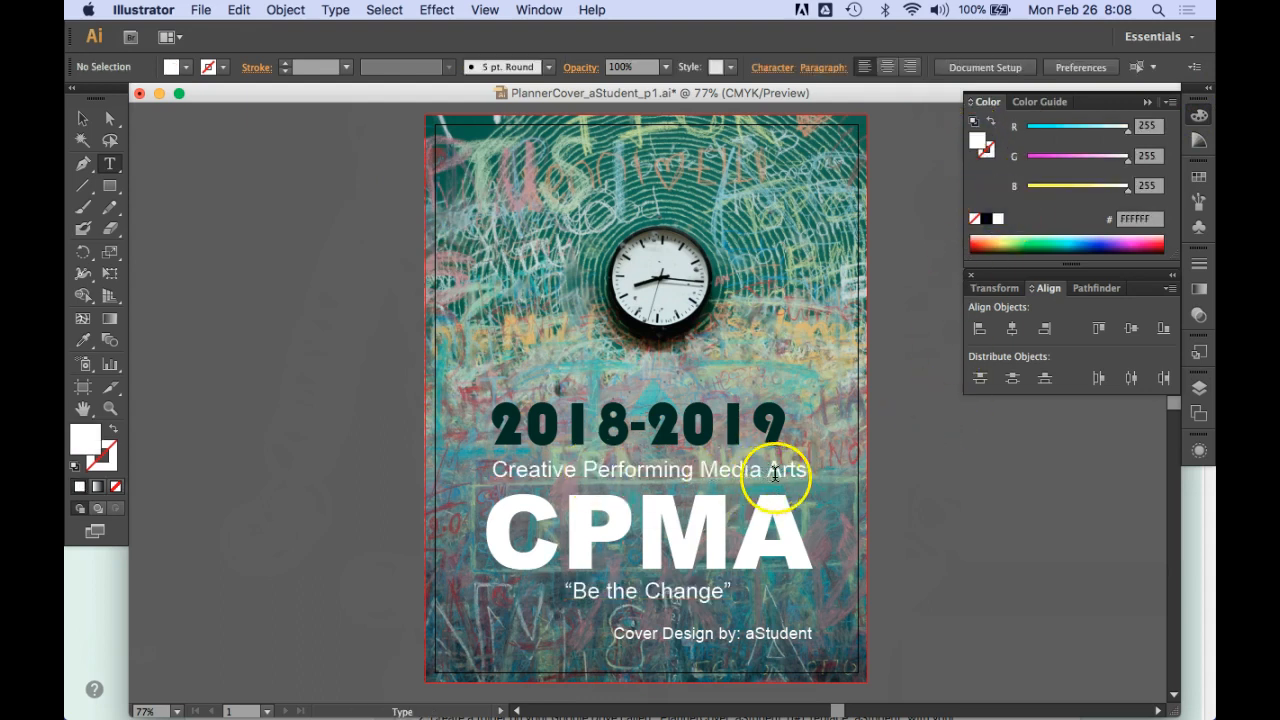
# Step: Change the "Creative Performing Media Arts" font to Abadi MT Condensed Extra Bold and shift the line right to sit centred above CPMA
pyautogui.keyDown('super'); pyautogui.click(547, 478); pyautogui.keyUp('super')
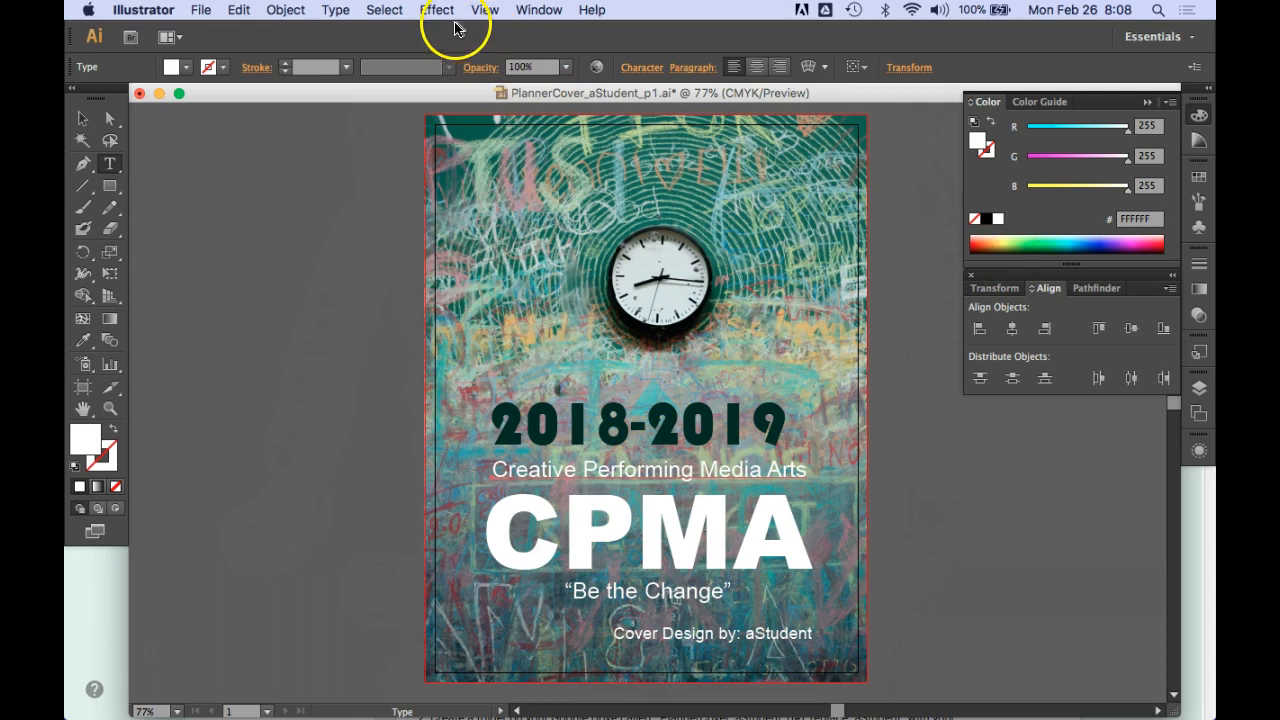
pyautogui.click(340, 12)
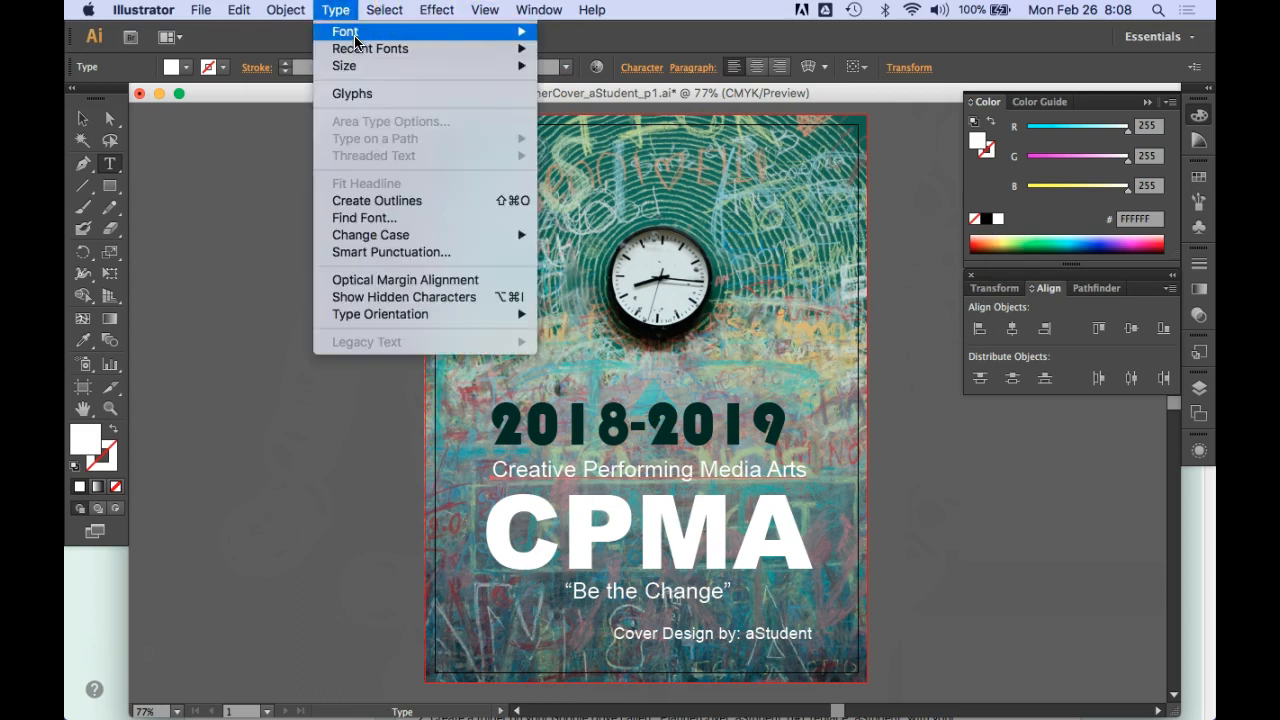
pyautogui.moveTo(355, 38)
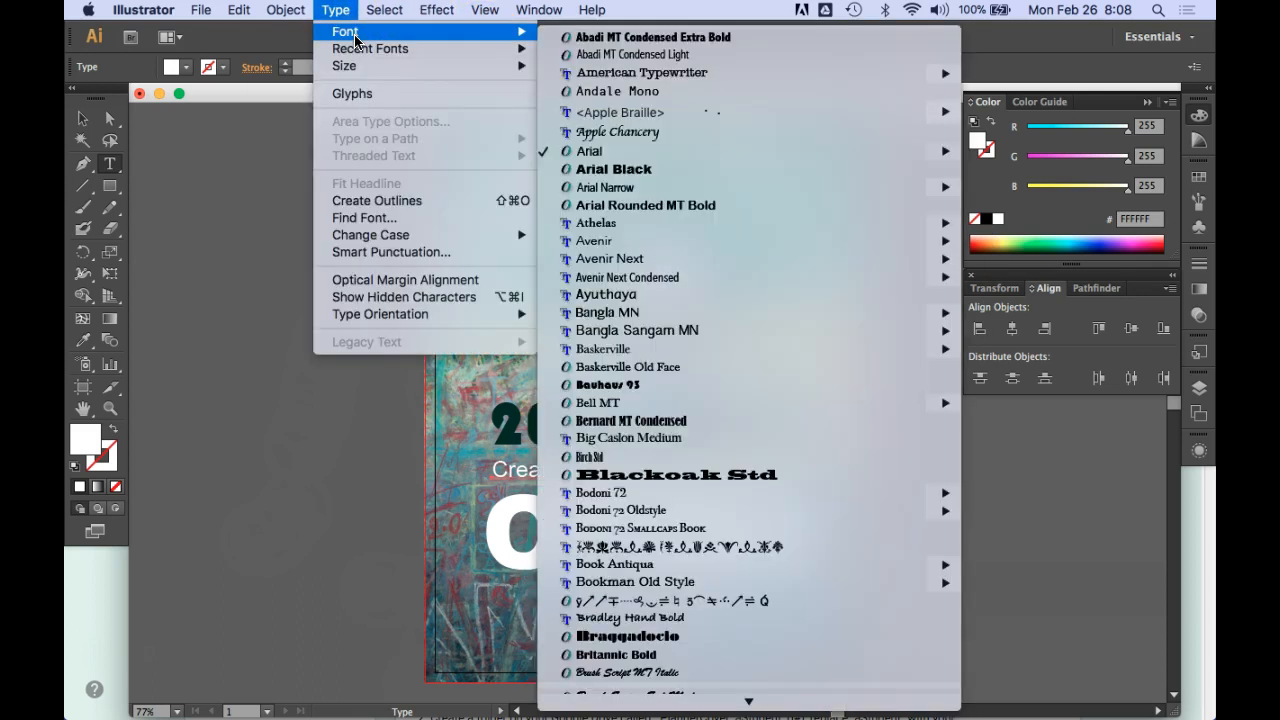
pyautogui.click(655, 40)
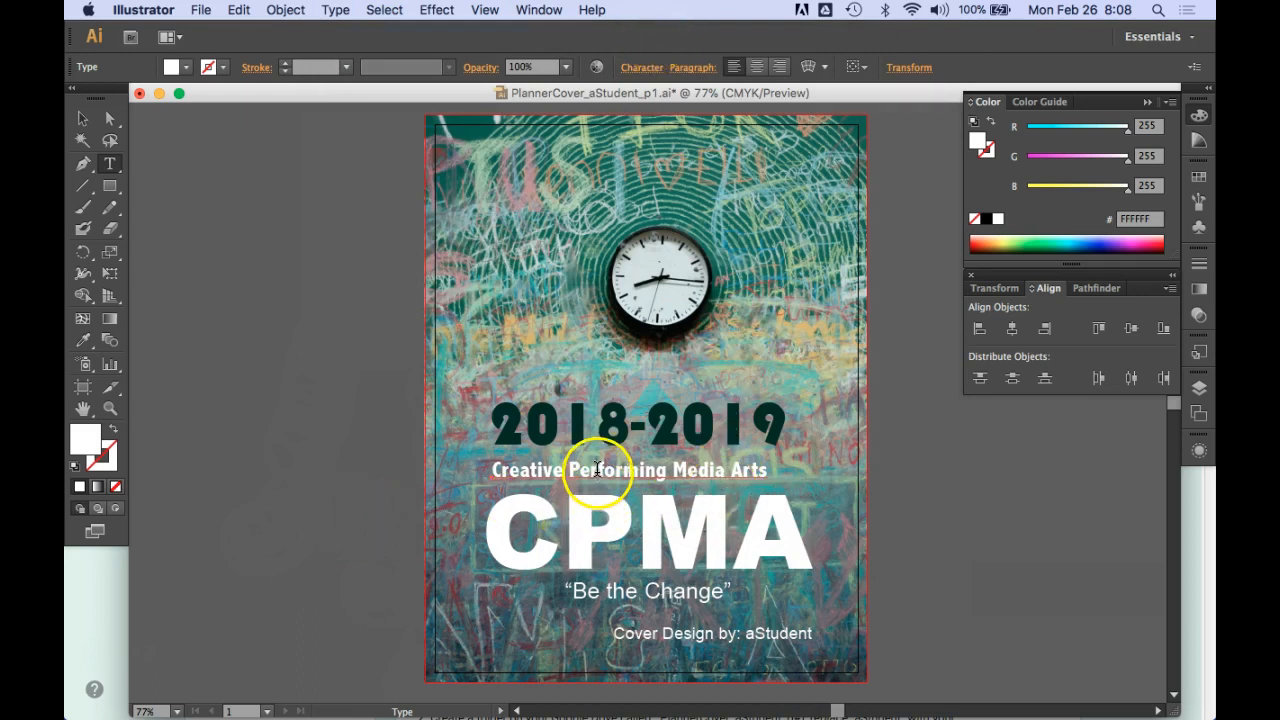
pyautogui.moveTo(600, 479); pyautogui.dragTo(620, 480)
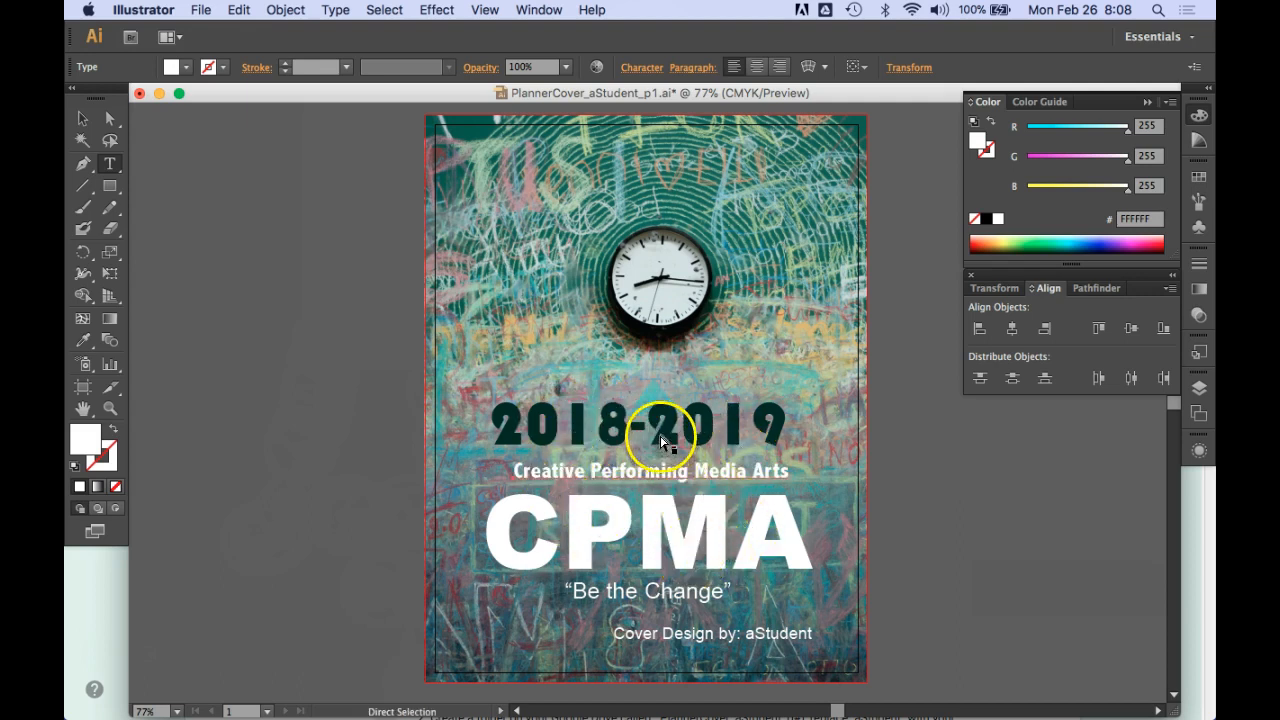
# Step: Try to align the 2018-2019, "Creative Performing Media Arts" and “Be the Change” texts by their horizontal centres
pyautogui.click(667, 442)
pyautogui.keyDown('shift'); pyautogui.click(663, 474); pyautogui.keyUp('shift')
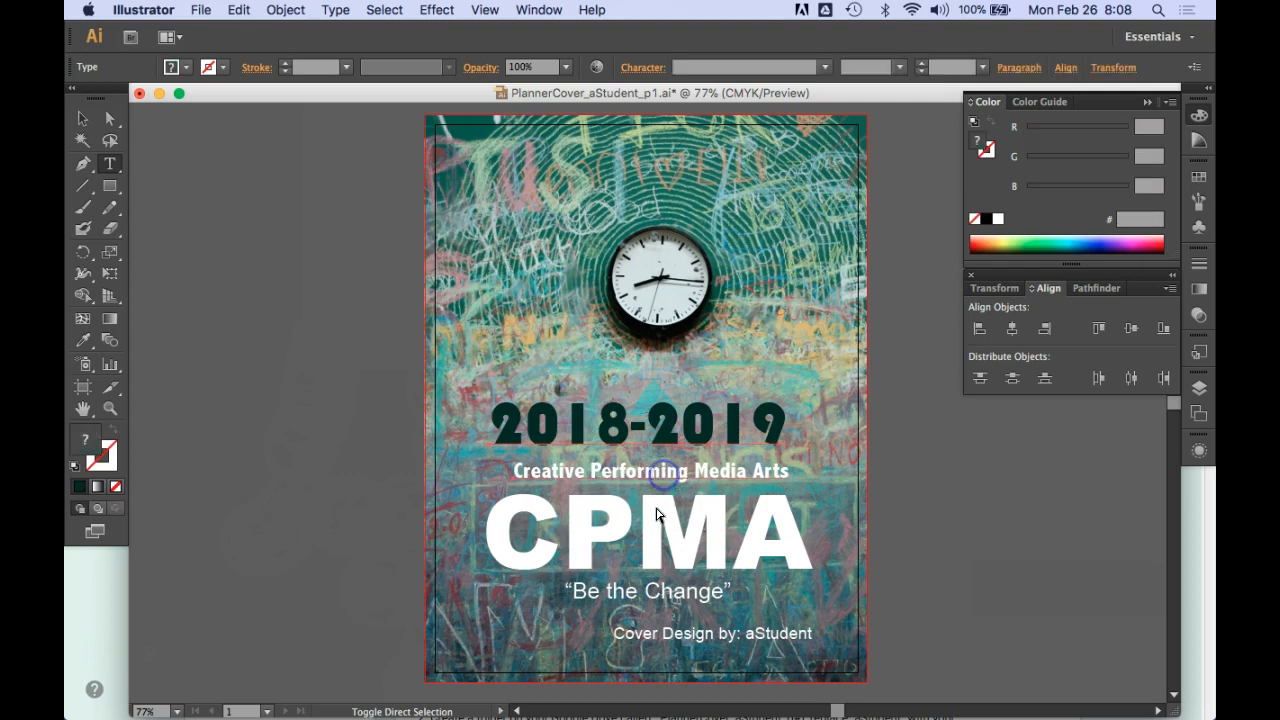
pyautogui.keyDown('shift'); pyautogui.click(650, 596); pyautogui.keyUp('shift')
pyautogui.click(1013, 328)
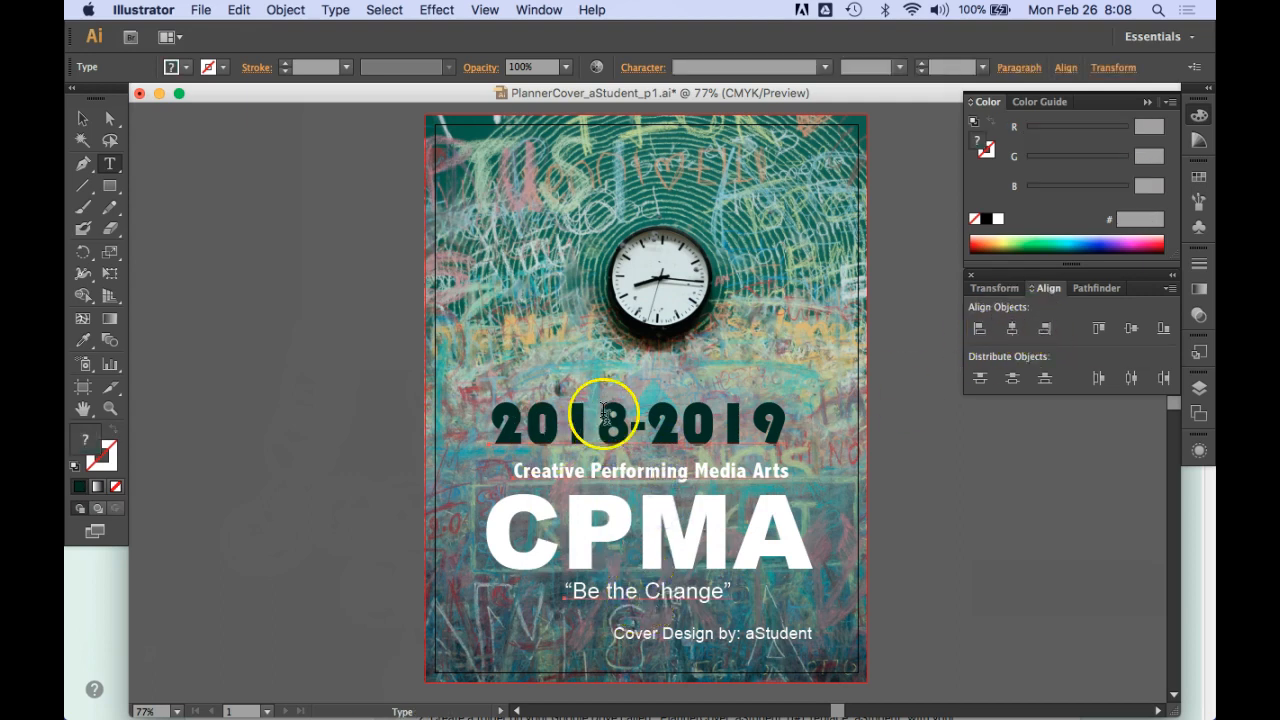
pyautogui.keyDown('super'); pyautogui.click(376, 430); pyautogui.keyUp('super')
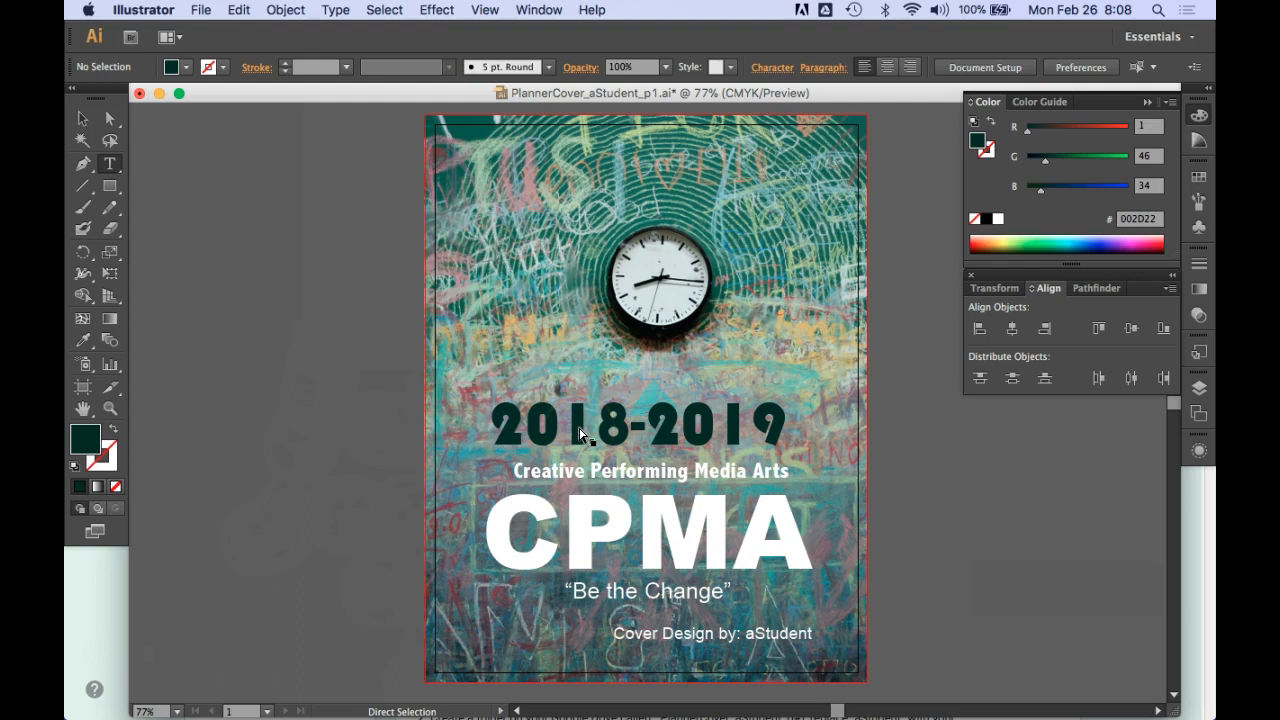
pyautogui.keyDown('super'); pyautogui.click(613, 522); pyautogui.keyUp('super')
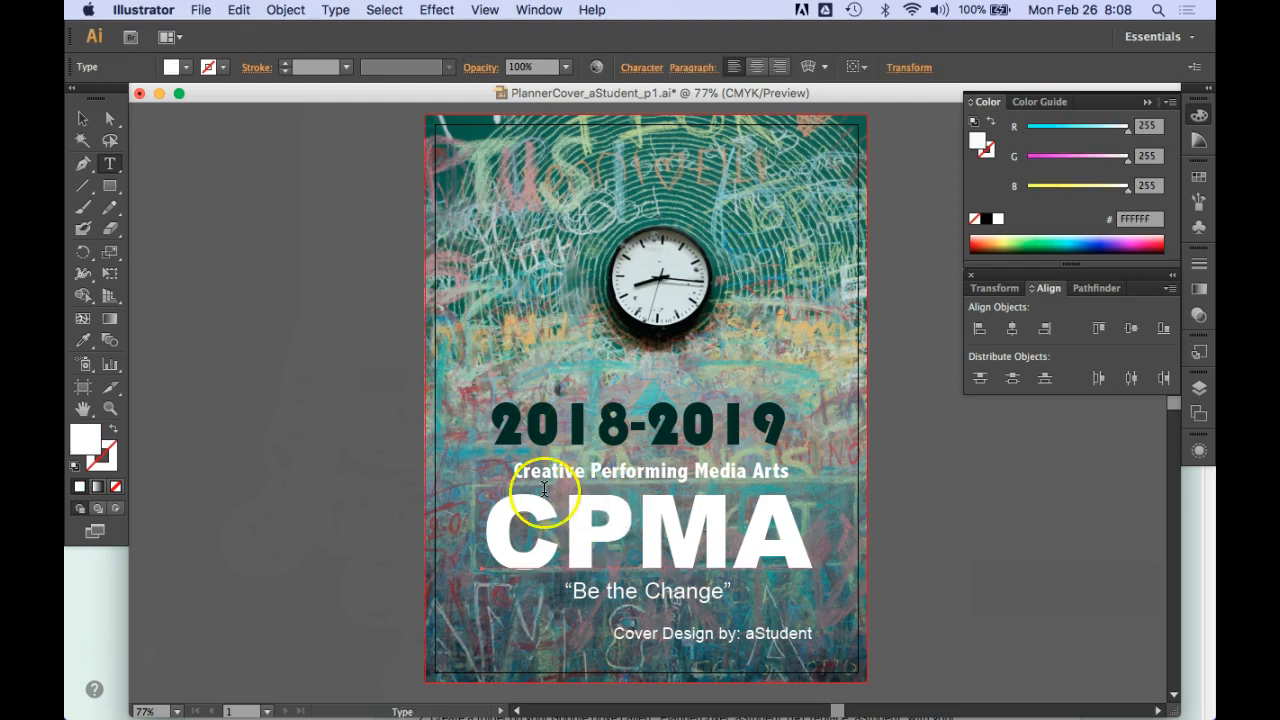
pyautogui.keyDown('super'); pyautogui.click(345, 433); pyautogui.keyUp('super')
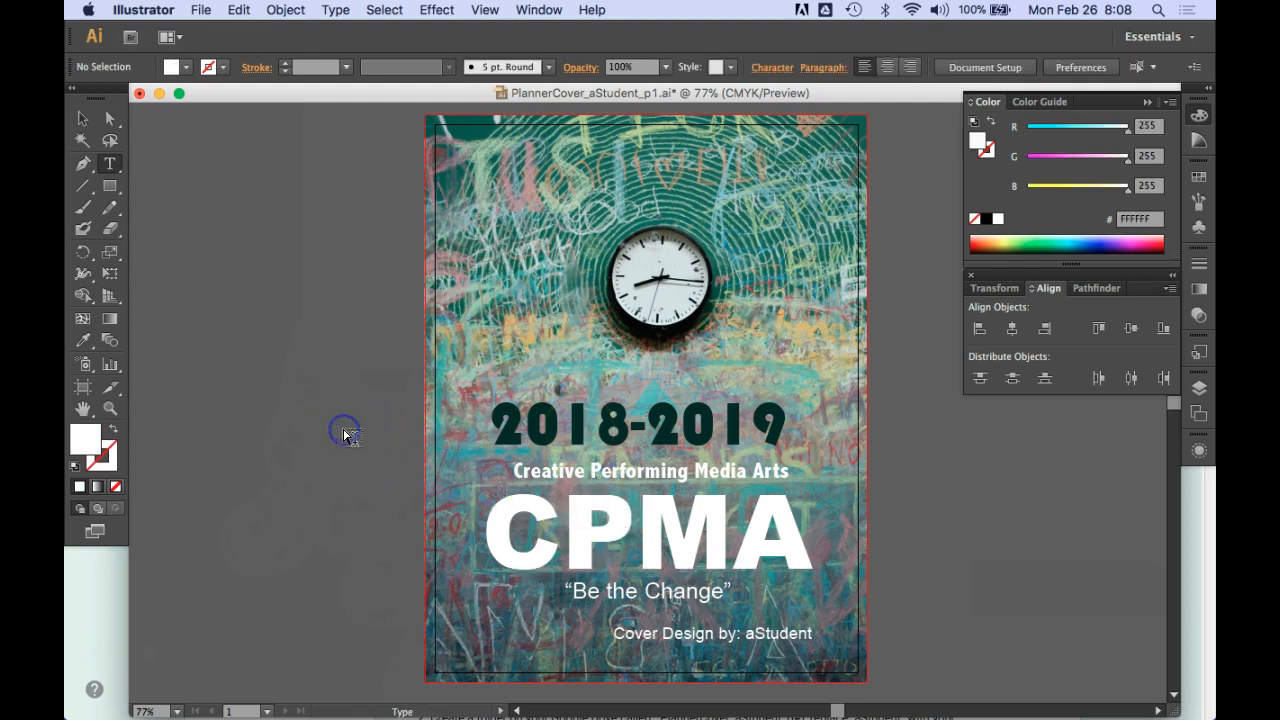
# Step: Set up a Save As of the cover in Adobe PDF (pdf) format with the Desktop as the destination
pyautogui.click(201, 10)
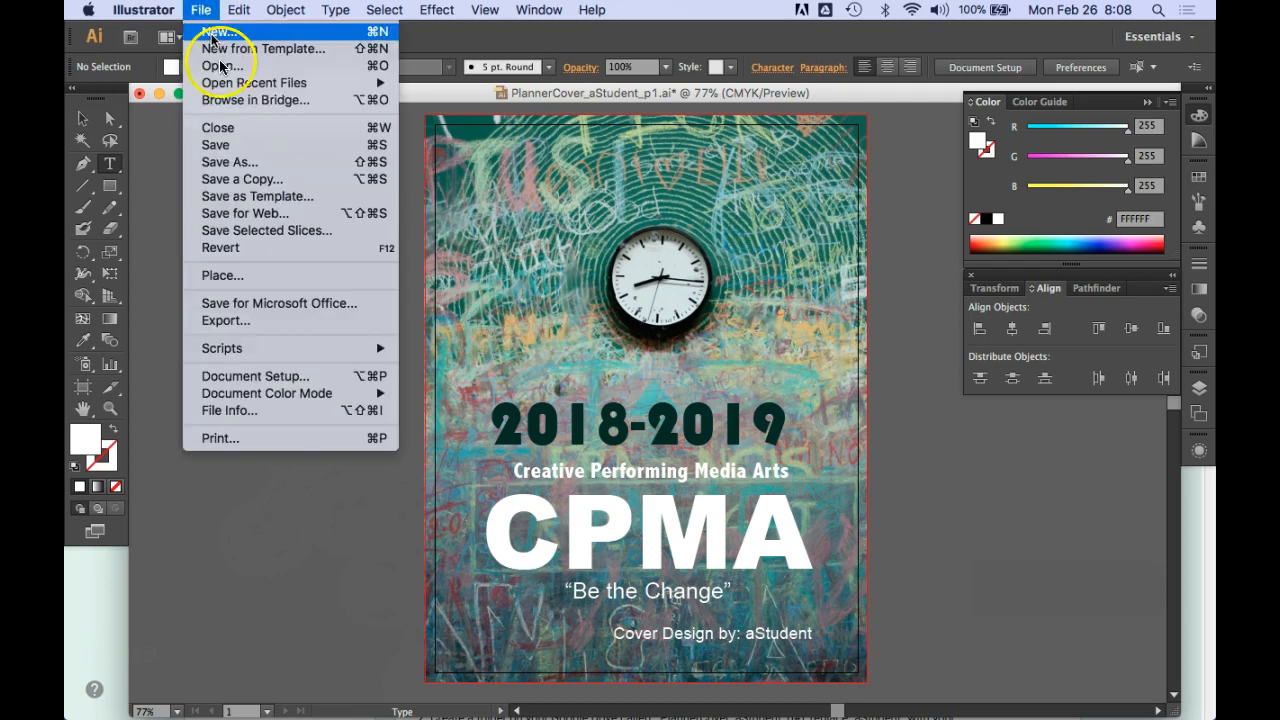
pyautogui.click(240, 162)
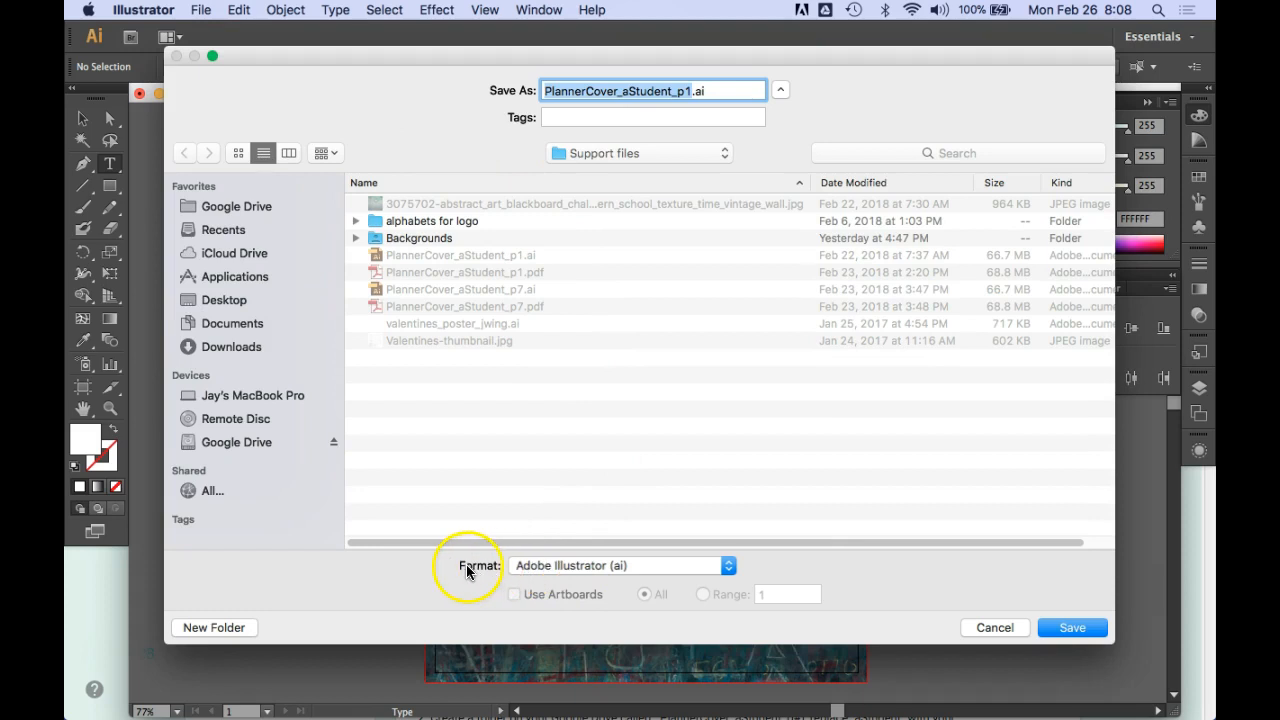
pyautogui.click(547, 568)
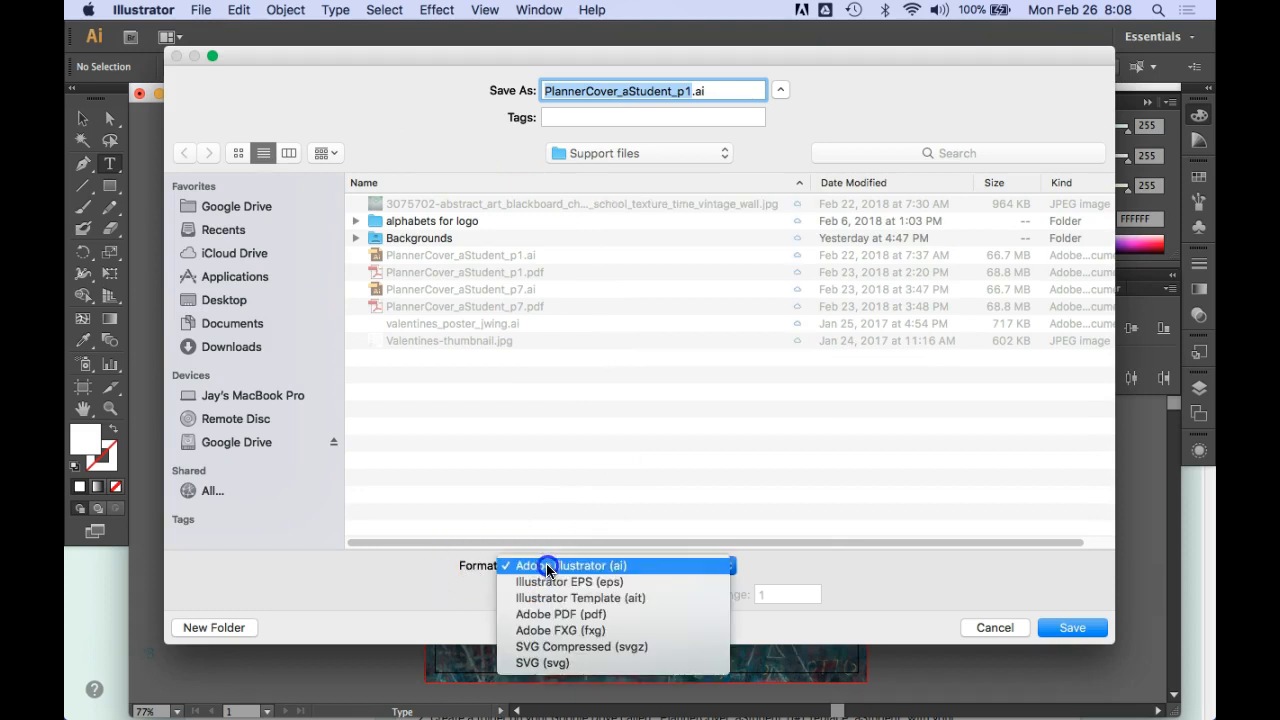
pyautogui.click(563, 614)
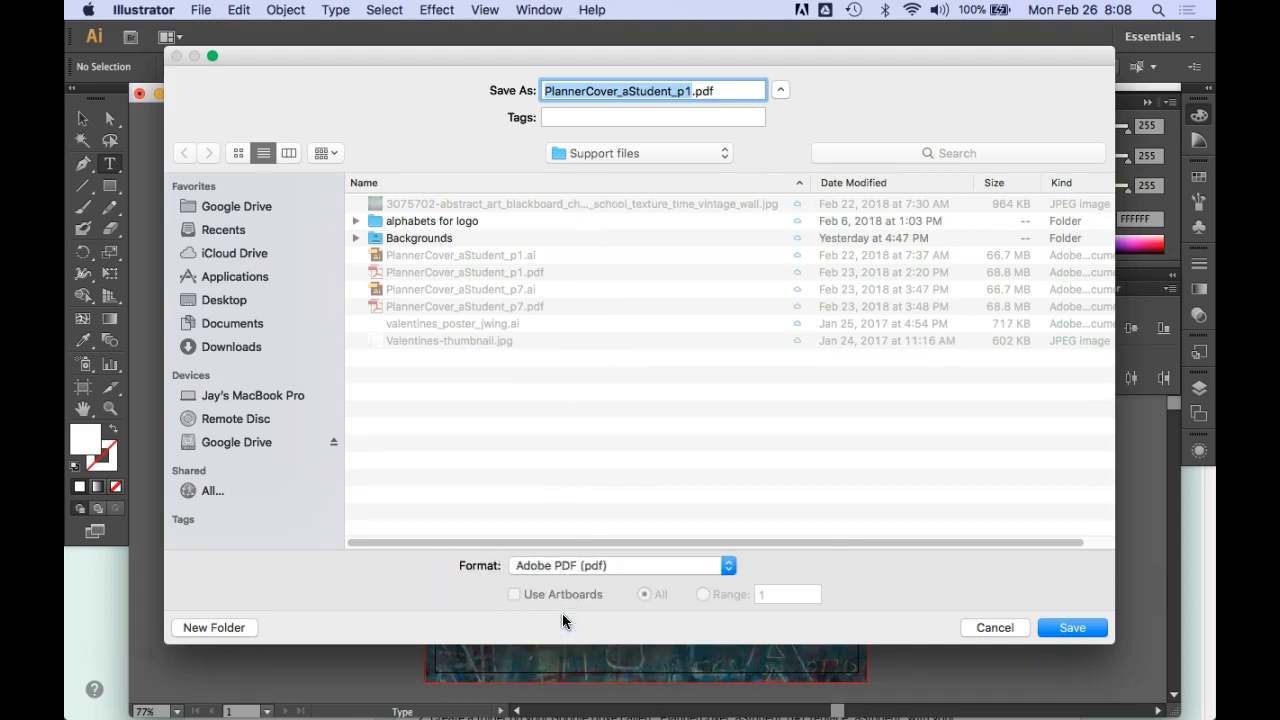
pyautogui.click(216, 304)
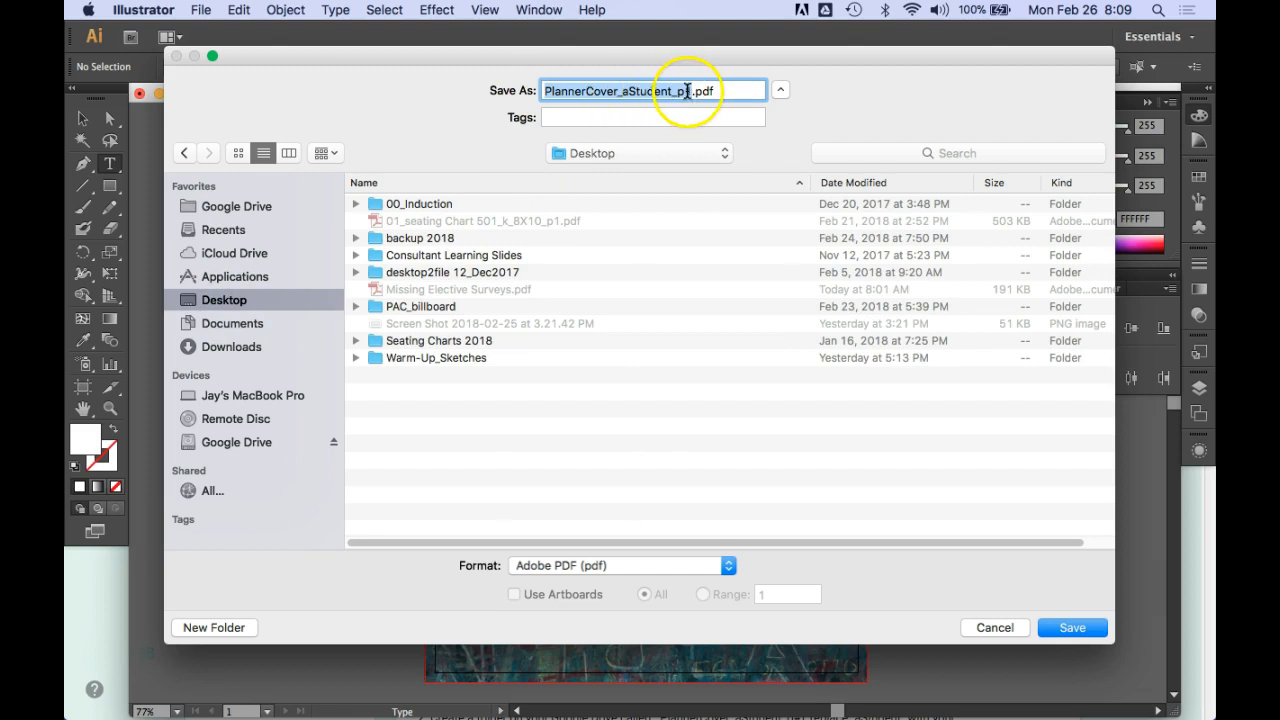
# Step: Switch the save format to Adobe Illustrator (ai) and back to Adobe PDF (pdf)
pyautogui.click(688, 91)
pyautogui.moveTo(684, 91); pyautogui.dragTo(691, 91)
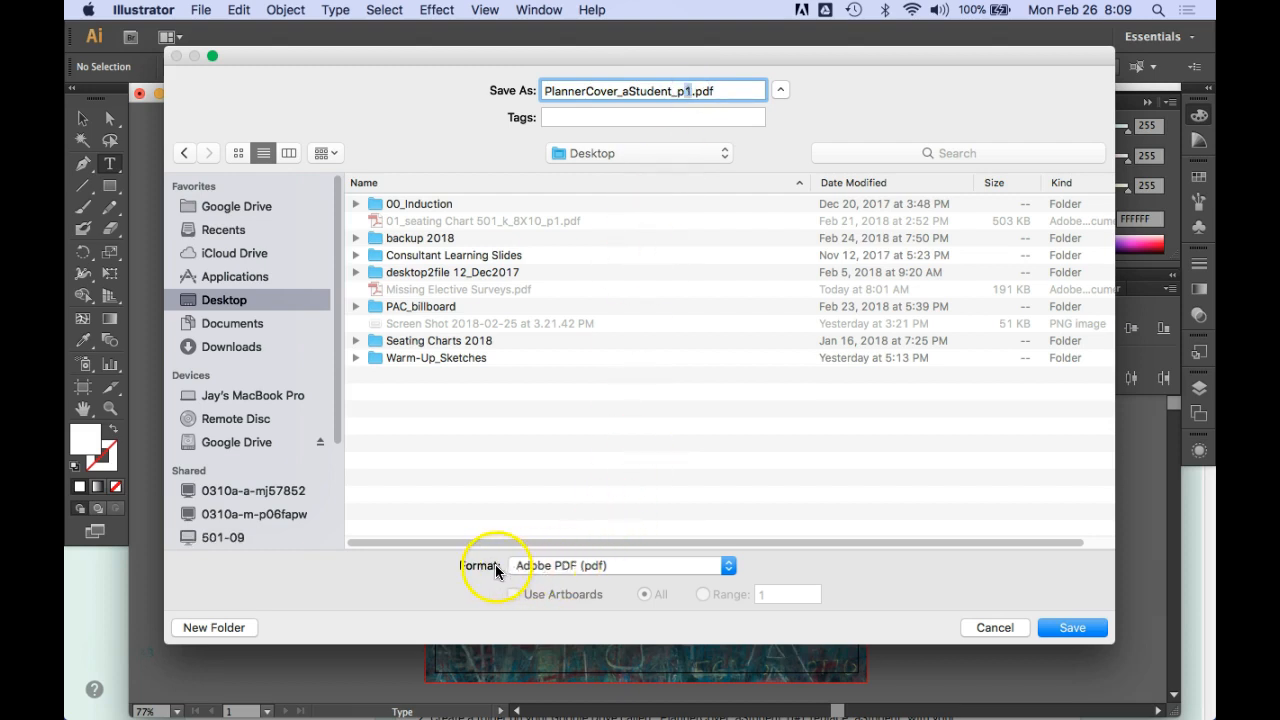
pyautogui.click(527, 565)
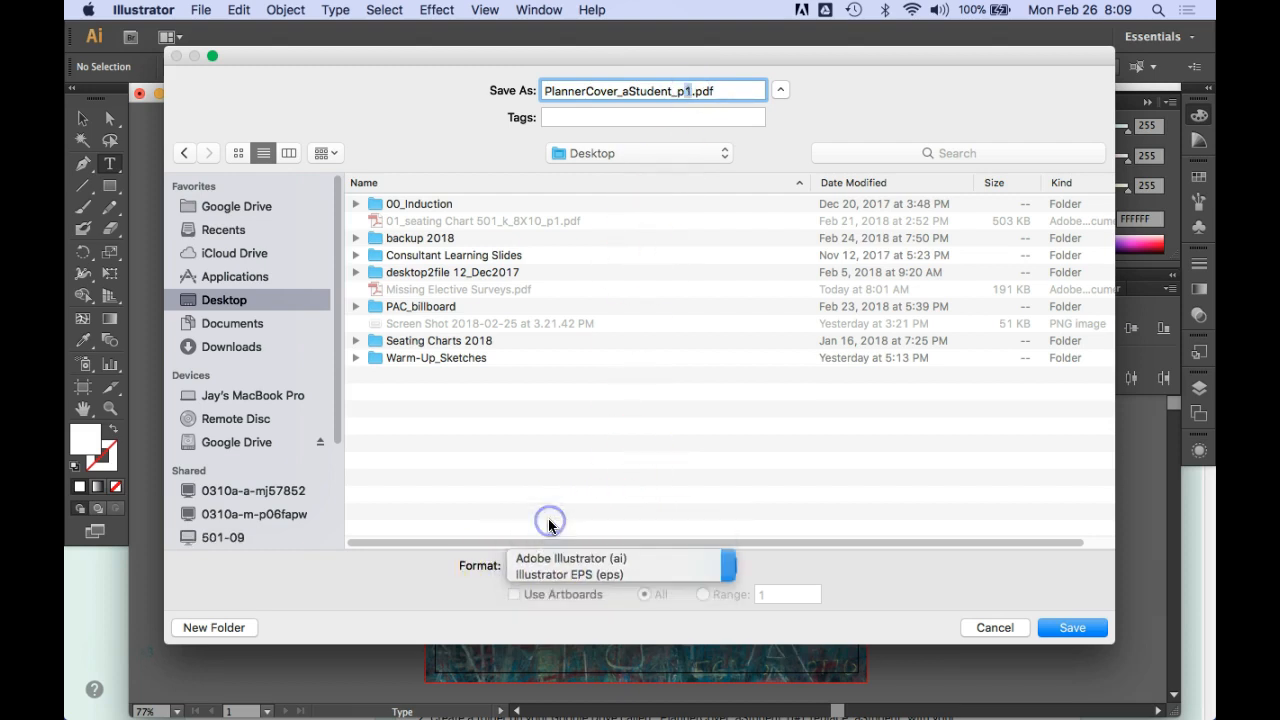
pyautogui.click(570, 549)
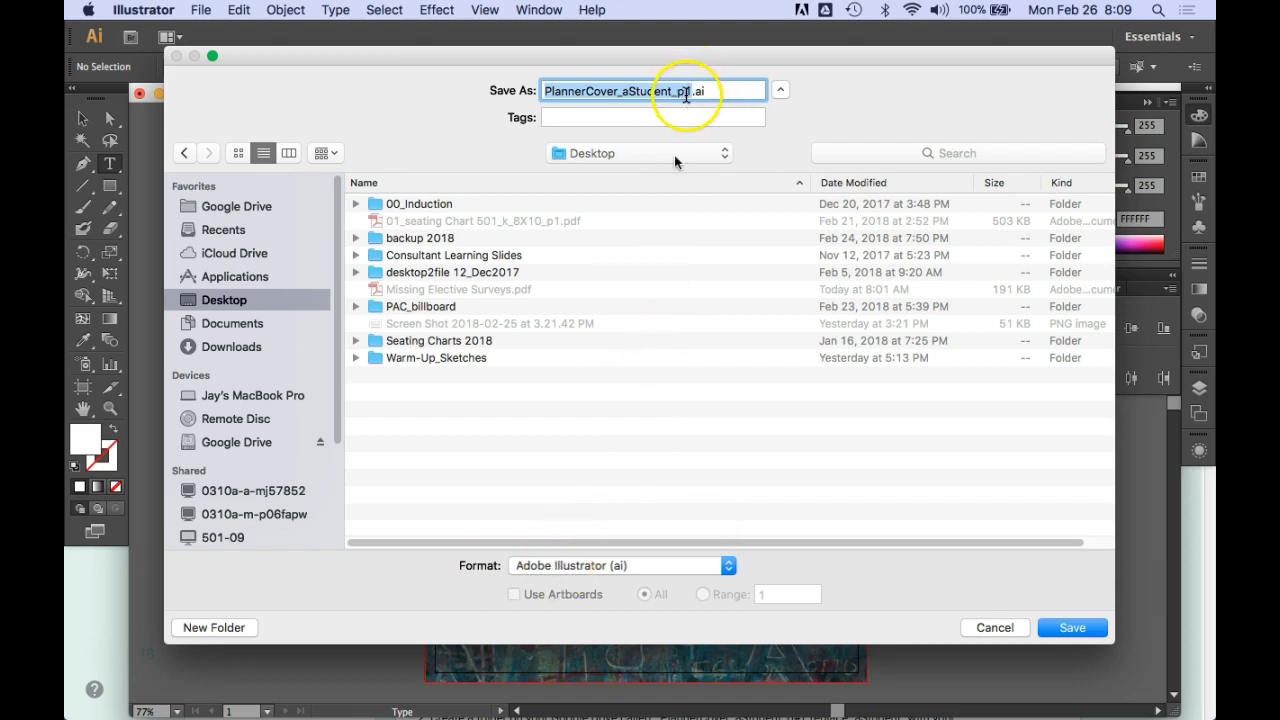
pyautogui.click(588, 566)
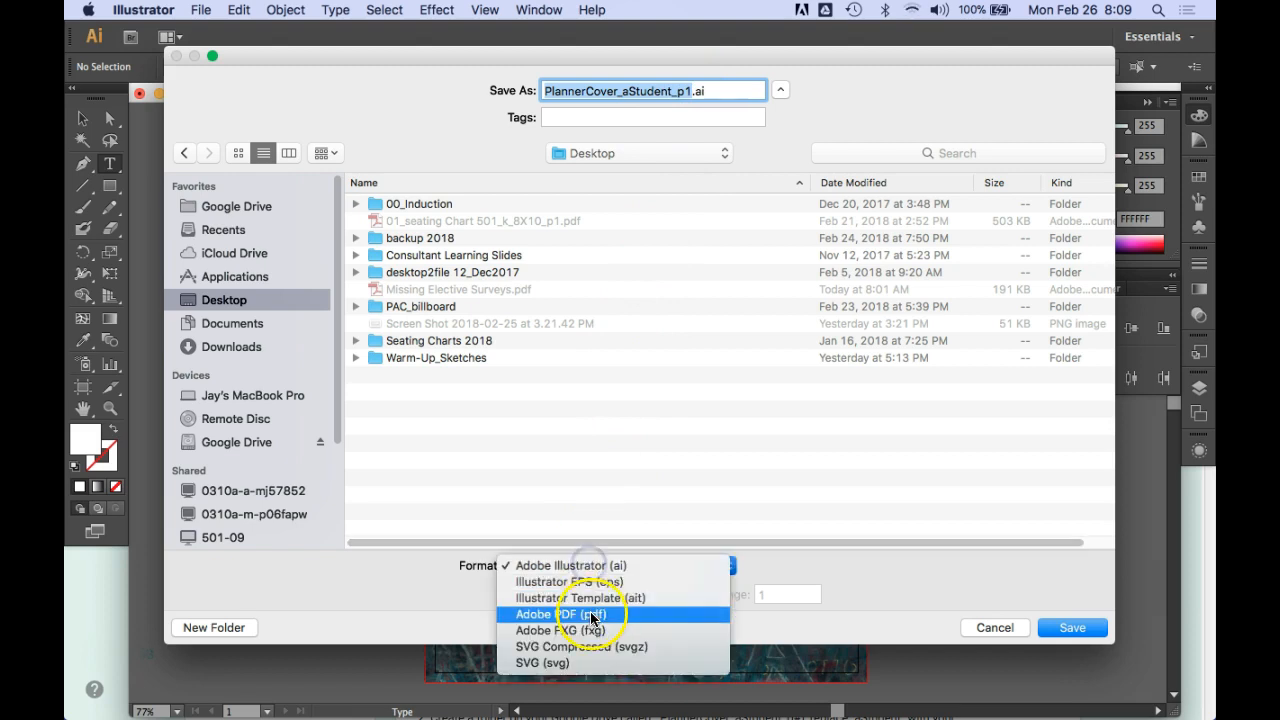
pyautogui.click(586, 609)
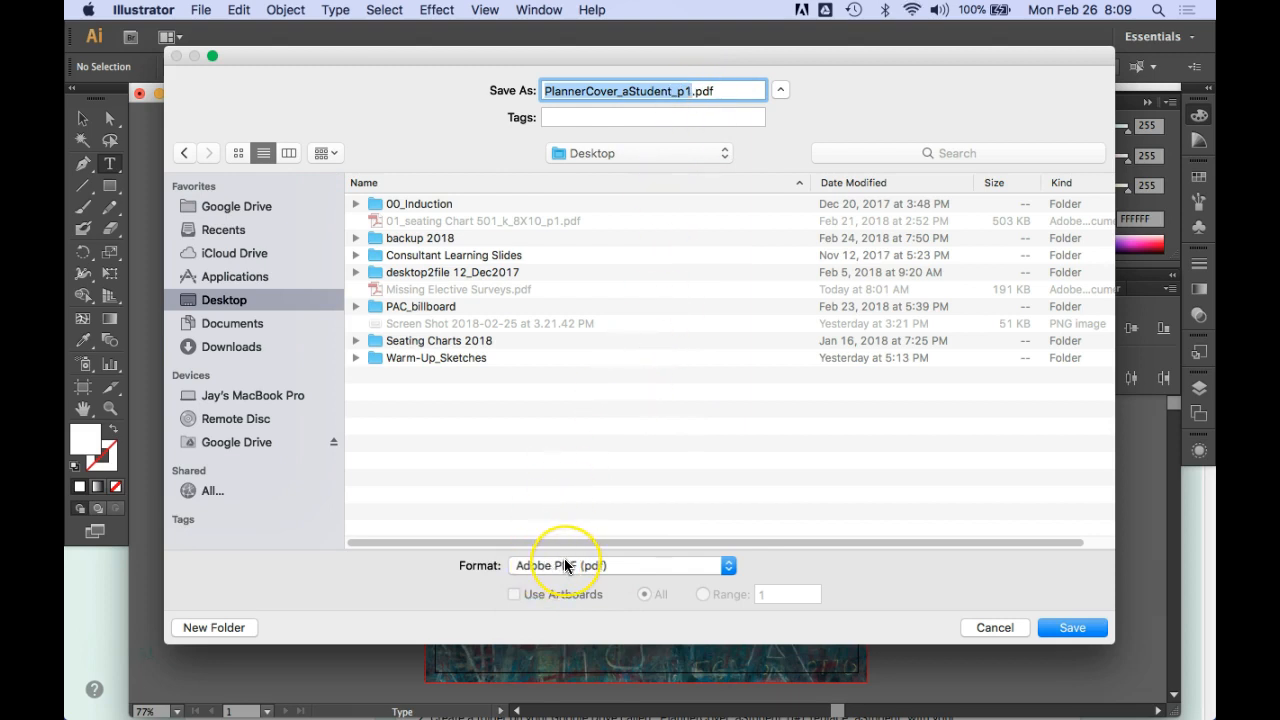
# Step: Save the cover as PlannerCover_aStudent_p1.pdf with All Printer's Marks enabled and the document bleed settings used
pyautogui.click(1062, 627)
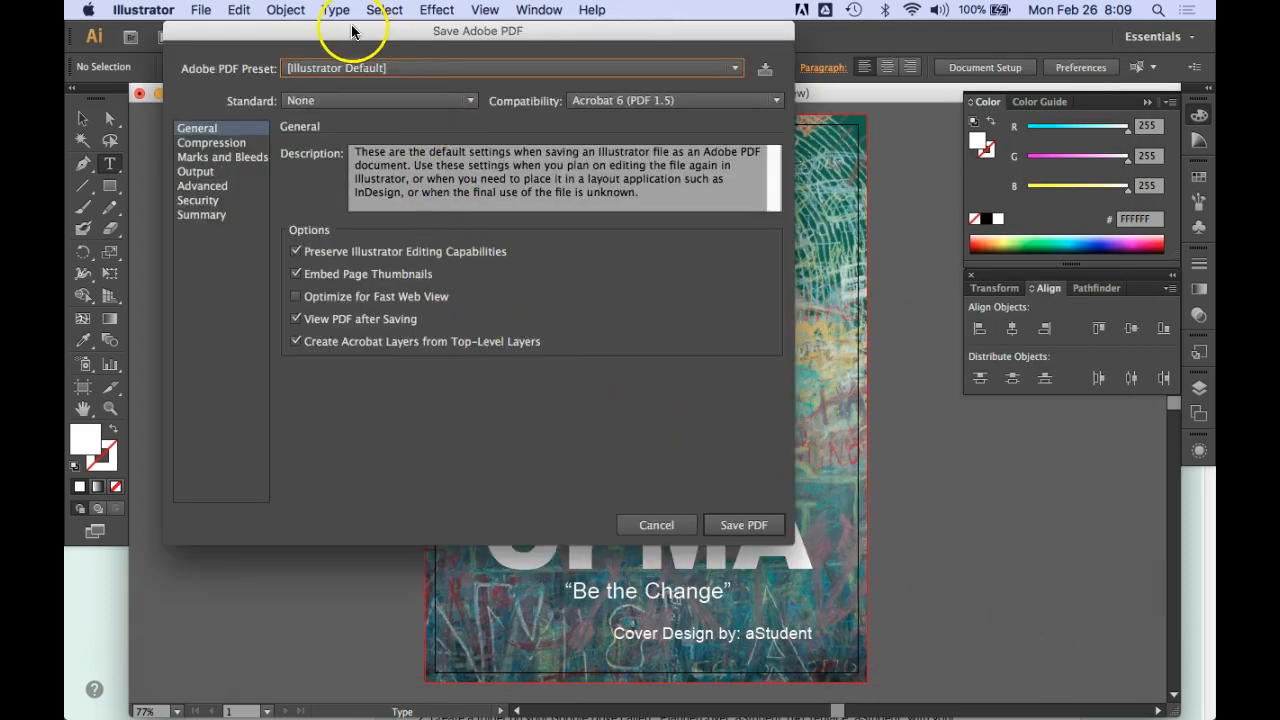
pyautogui.moveTo(351, 31); pyautogui.dragTo(527, 137)
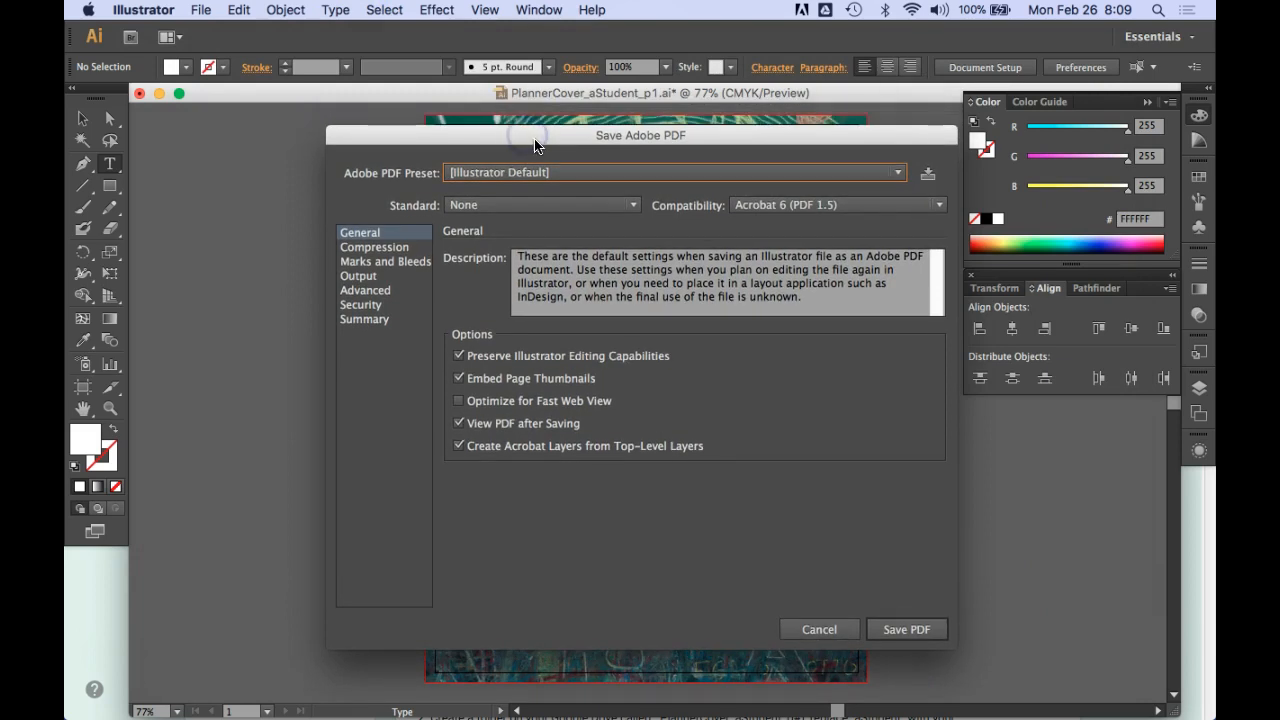
pyautogui.click(399, 262)
pyautogui.click(457, 278)
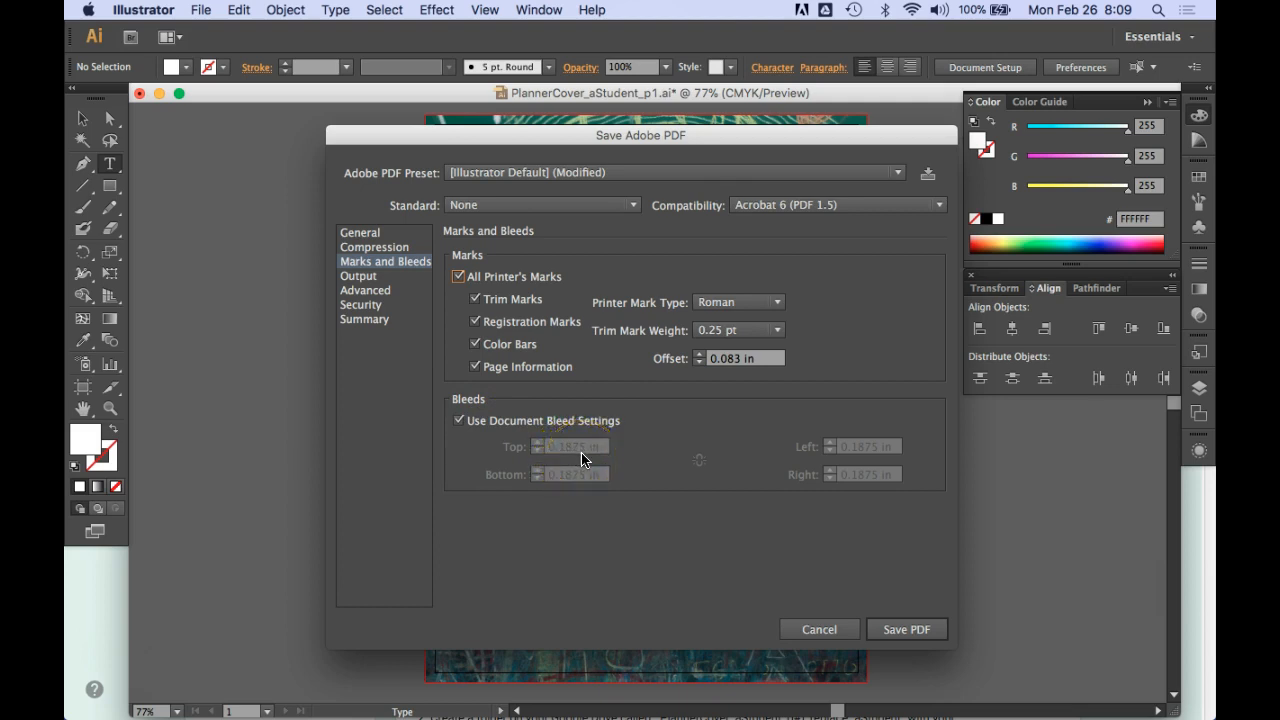
pyautogui.click(362, 234)
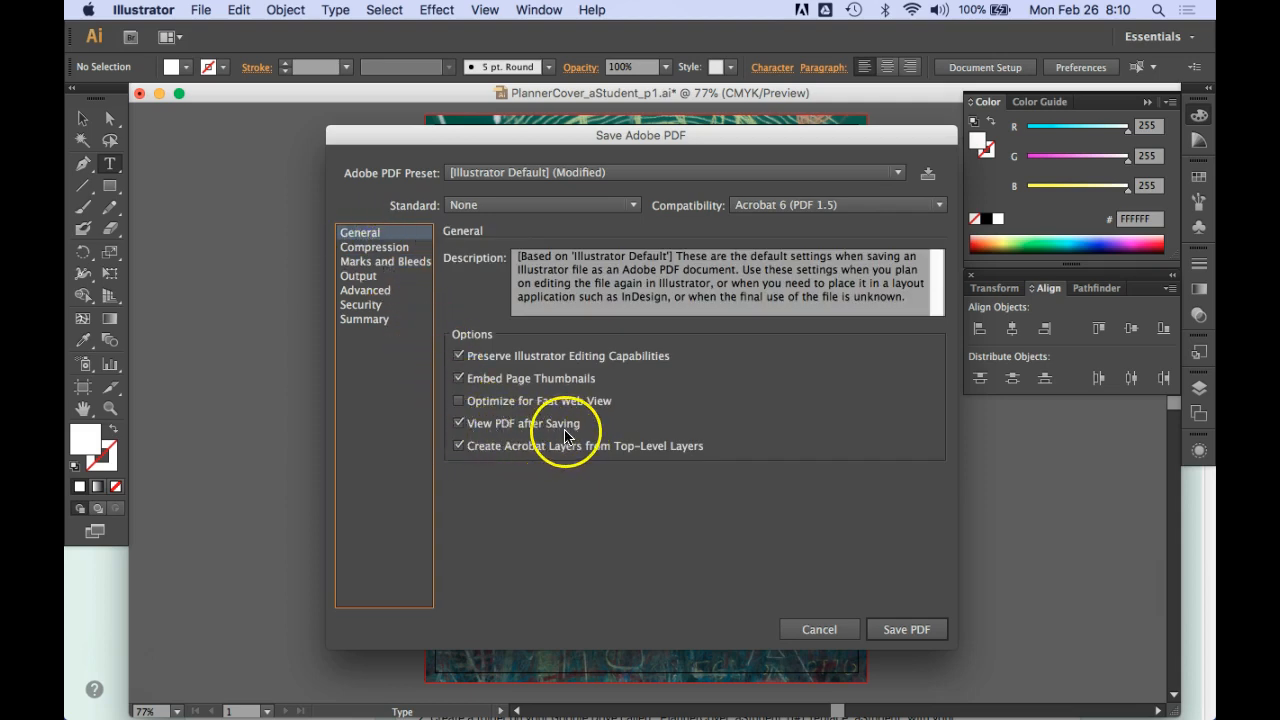
pyautogui.click(905, 629)
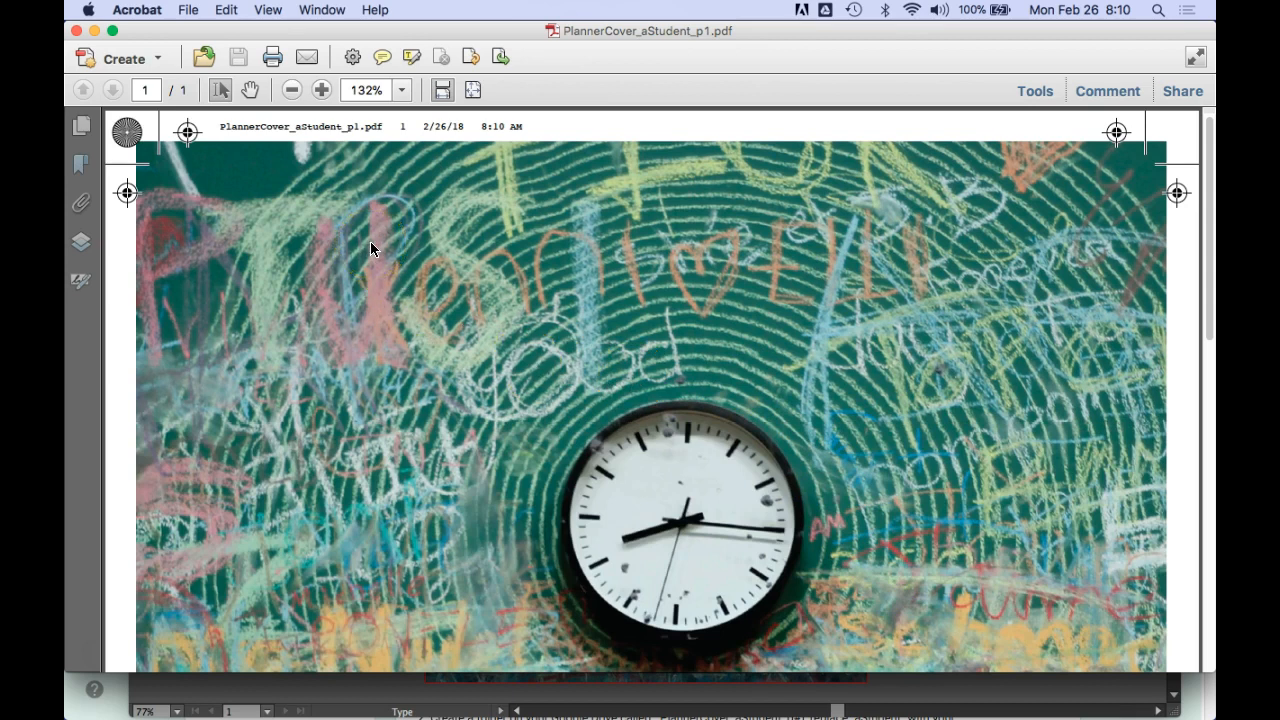
# Step: Examine the saved PDF's printer's marks, bleed and cover text at full-page view and 100% zoom, and close it
pyautogui.press('super+0')
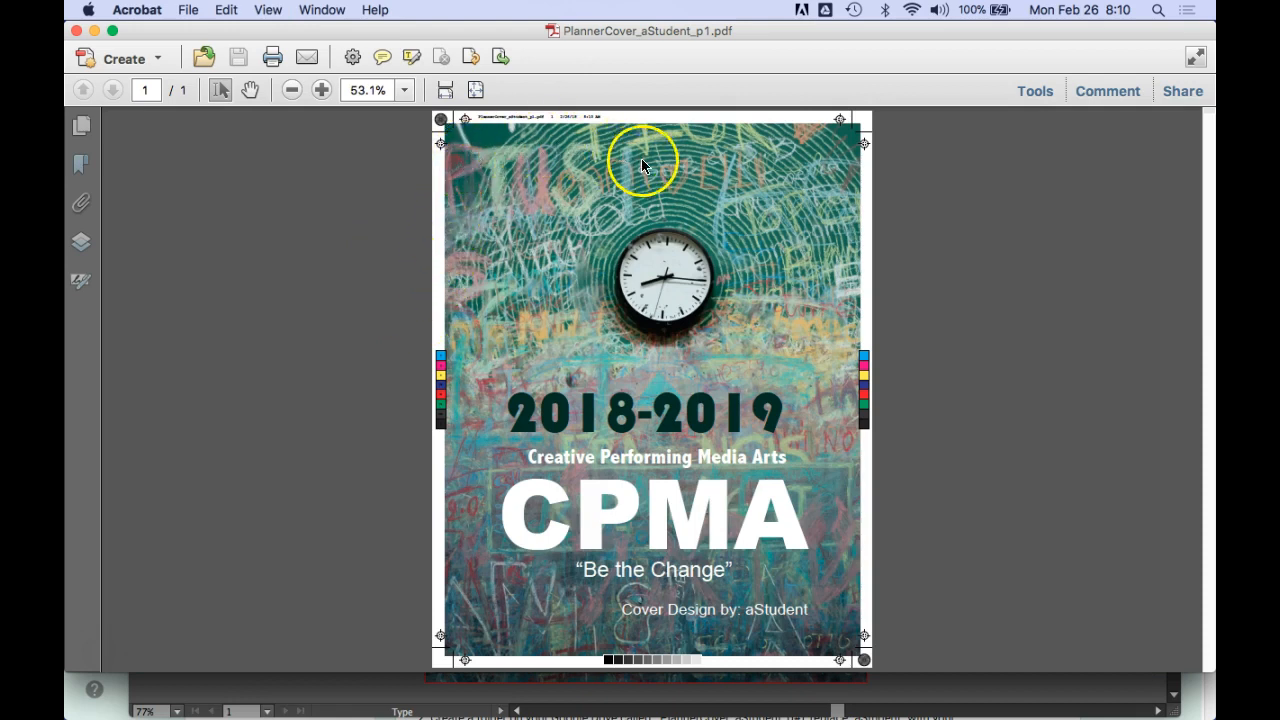
pyautogui.click(322, 90)
pyautogui.click(322, 90)
pyautogui.click(322, 90)
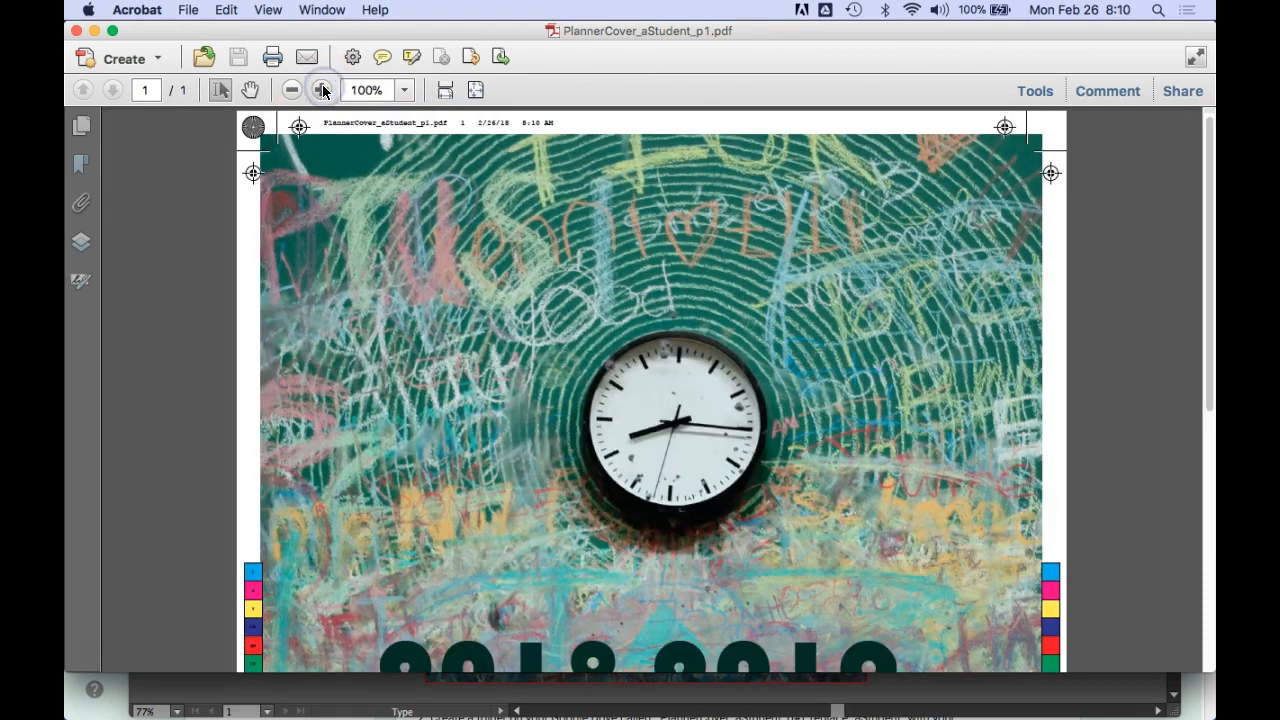
pyautogui.click(251, 91)
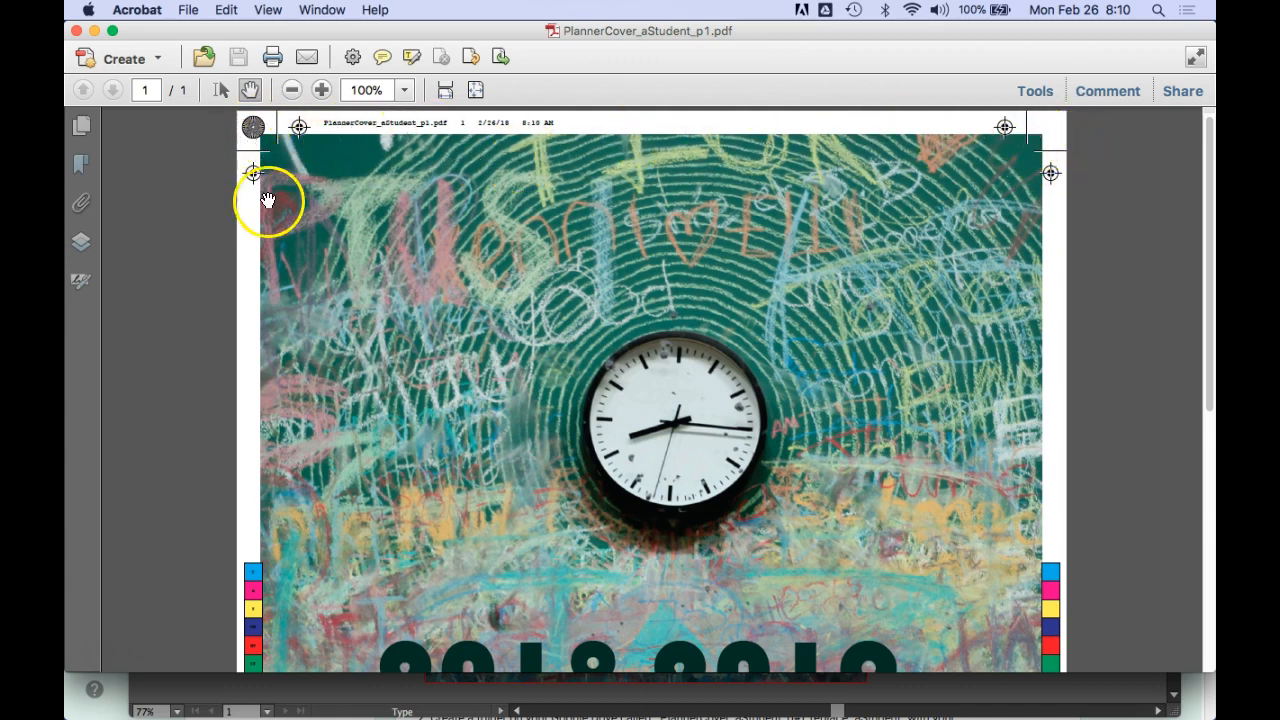
pyautogui.scroll(-8, 262, 205)
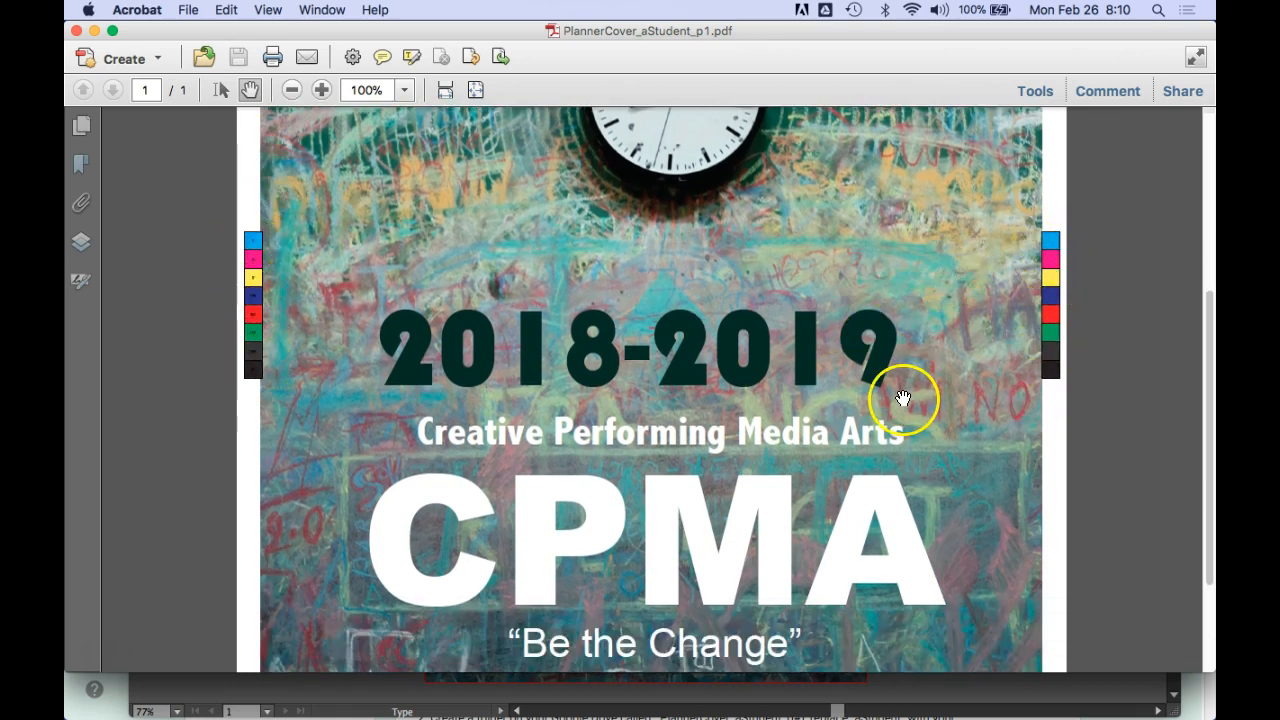
pyautogui.scroll(-4, 902, 398)
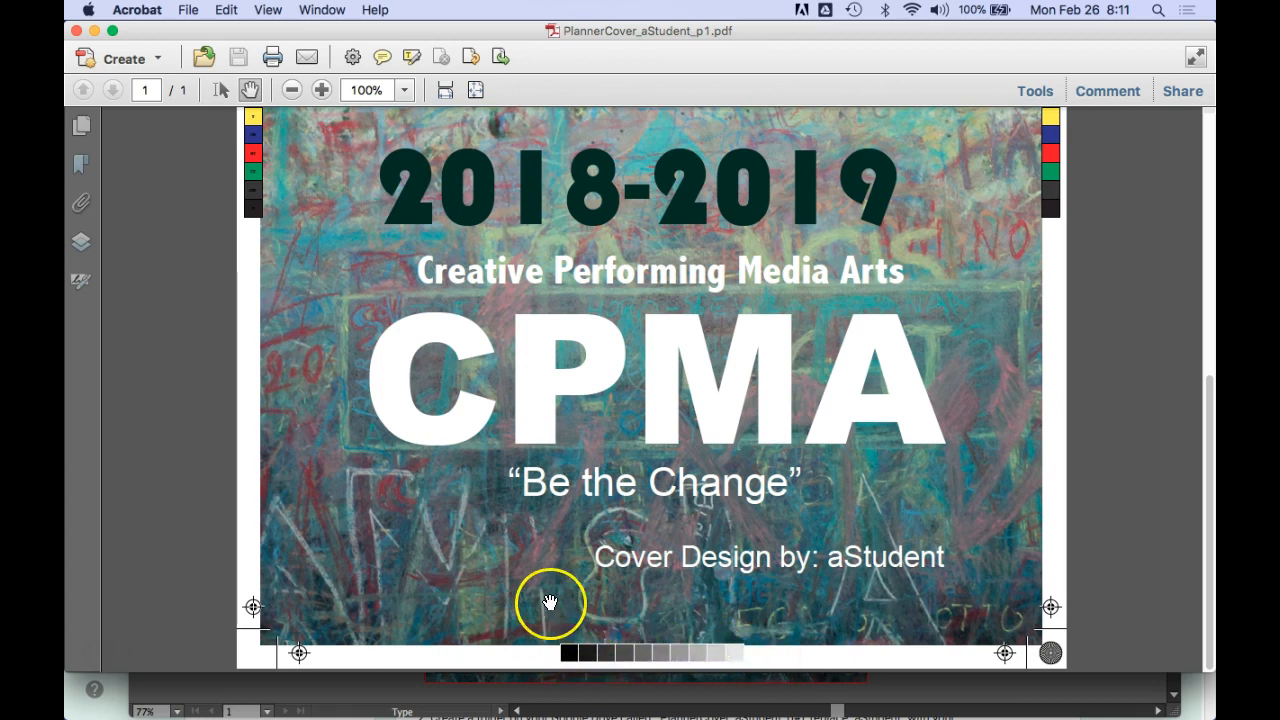
pyautogui.scroll(1, 550, 603)
pyautogui.scroll(10, 550, 603)
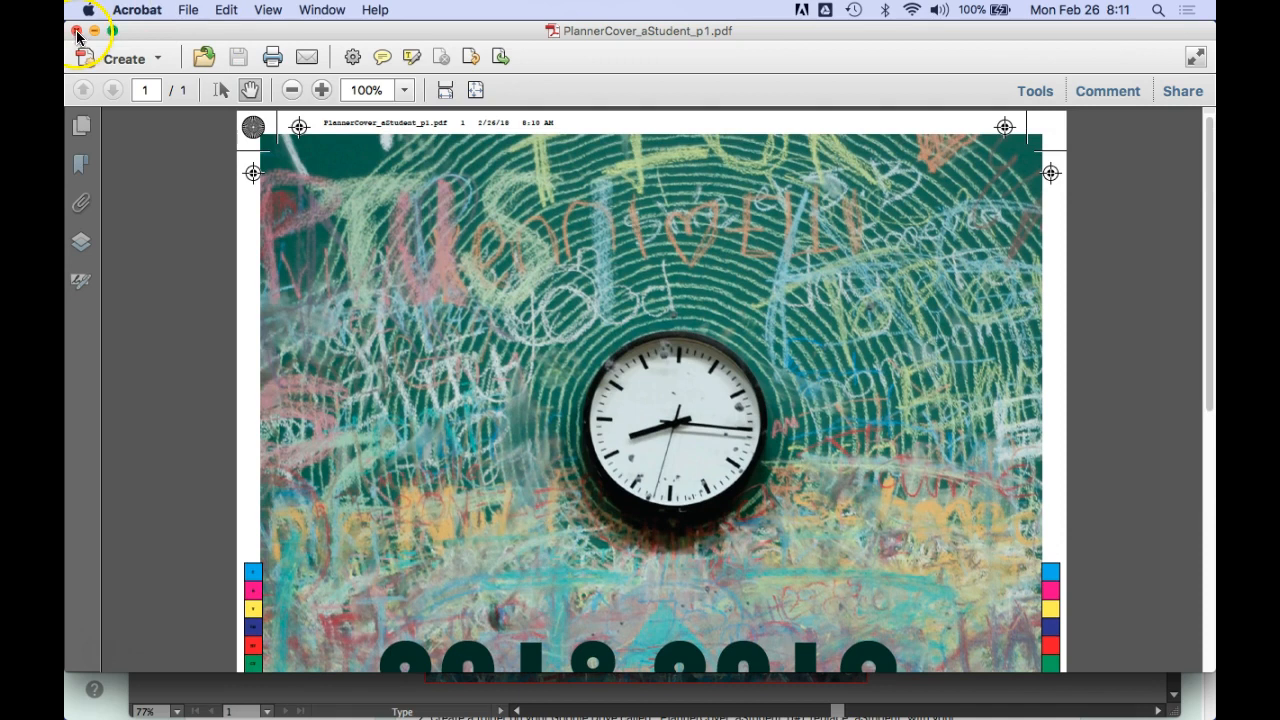
pyautogui.click(76, 31)
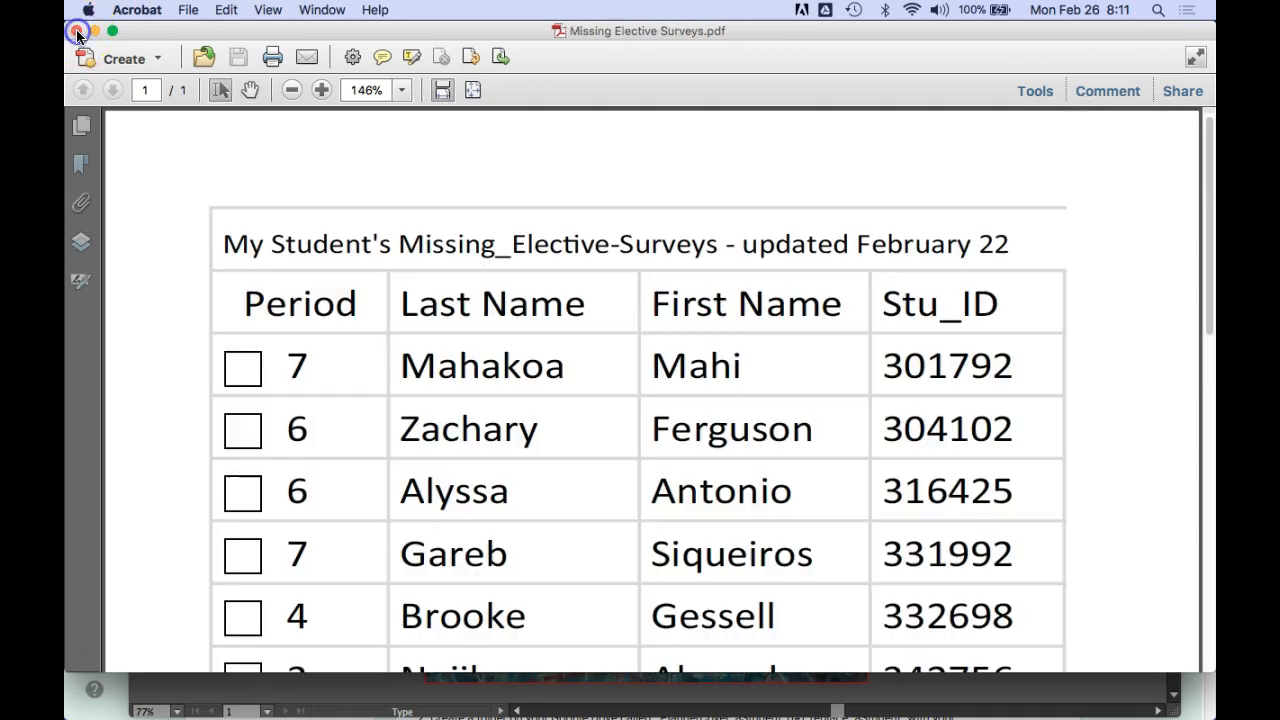
# Step: Switch to Chrome and open the "How to turn in your Planner Cover" assignment in Google Classroom
pyautogui.press('super+Tab')
pyautogui.press('super+Tab')
pyautogui.press('super+Tab')
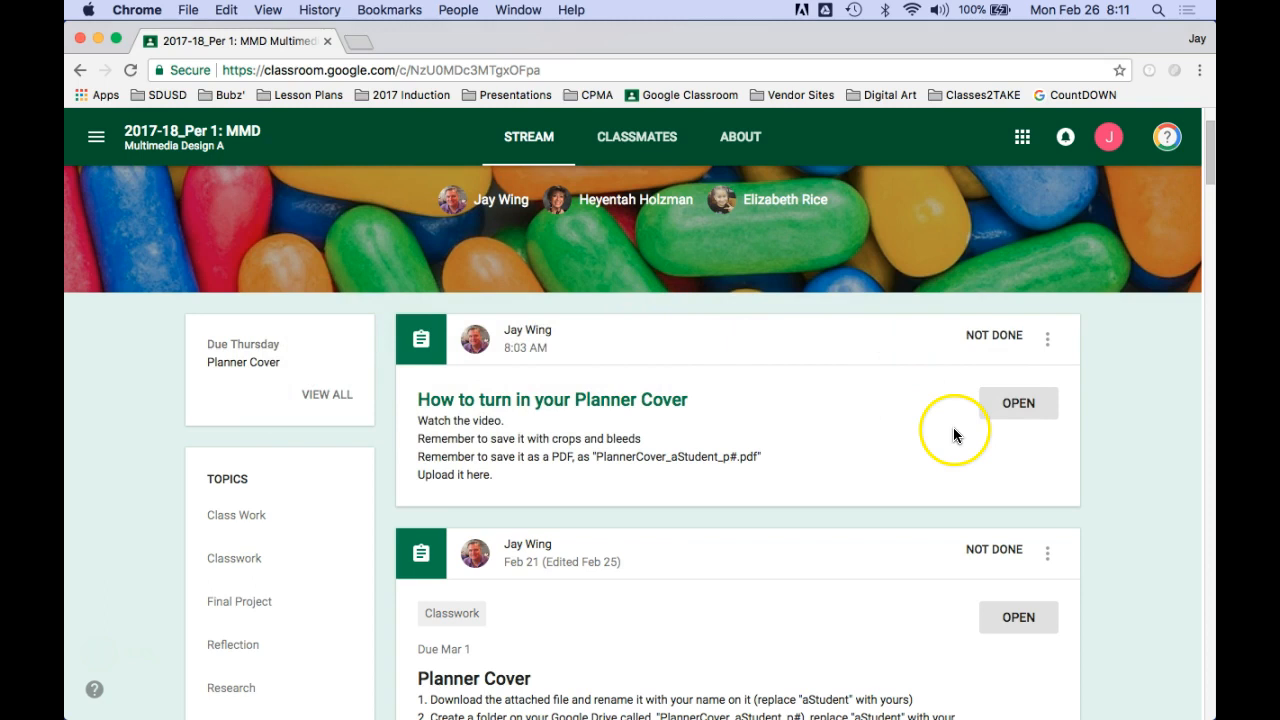
pyautogui.click(1010, 404)
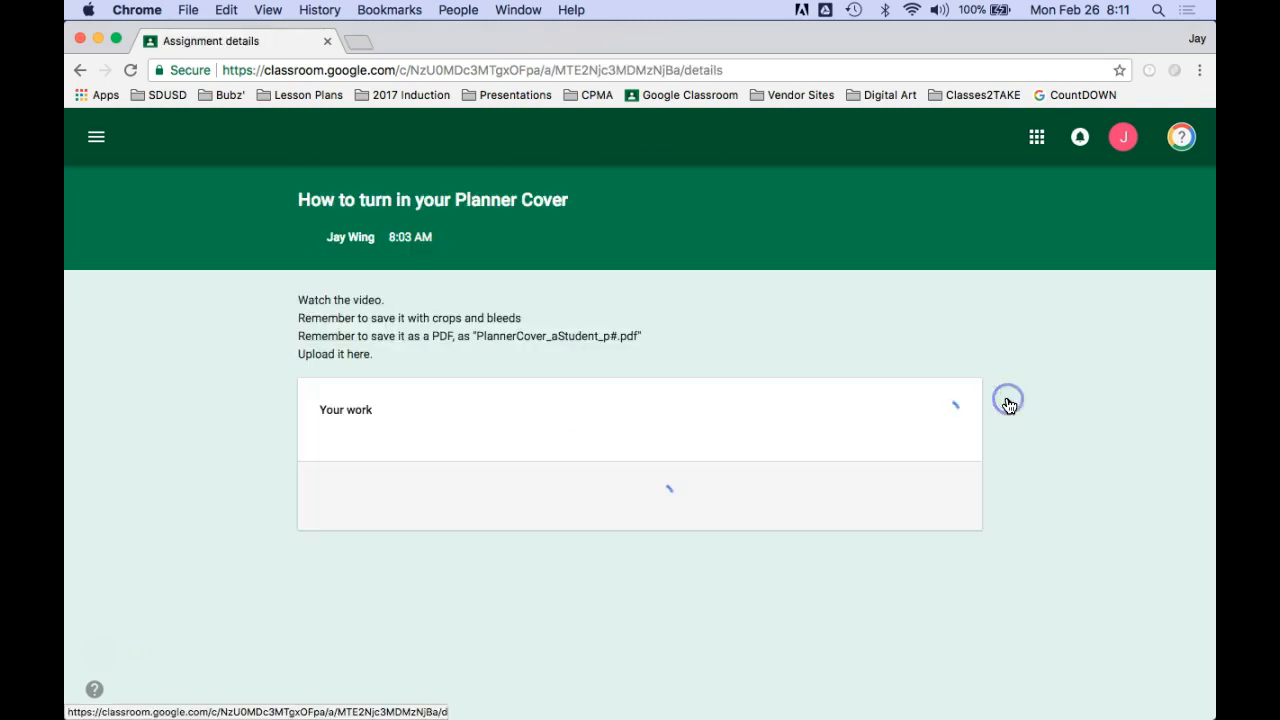
# Step: Upload PlannerCover_aStudent_p1.pdf from the Desktop as a file attachment to the assignment
pyautogui.click(384, 549)
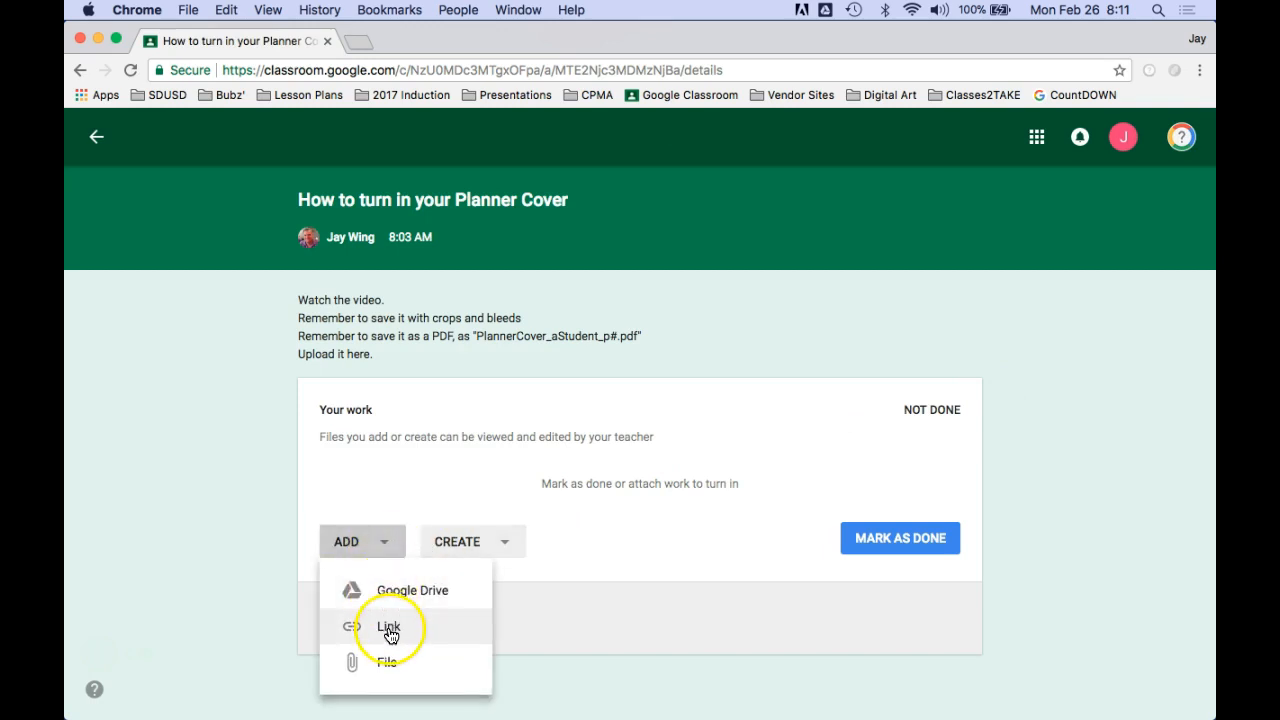
pyautogui.click(387, 662)
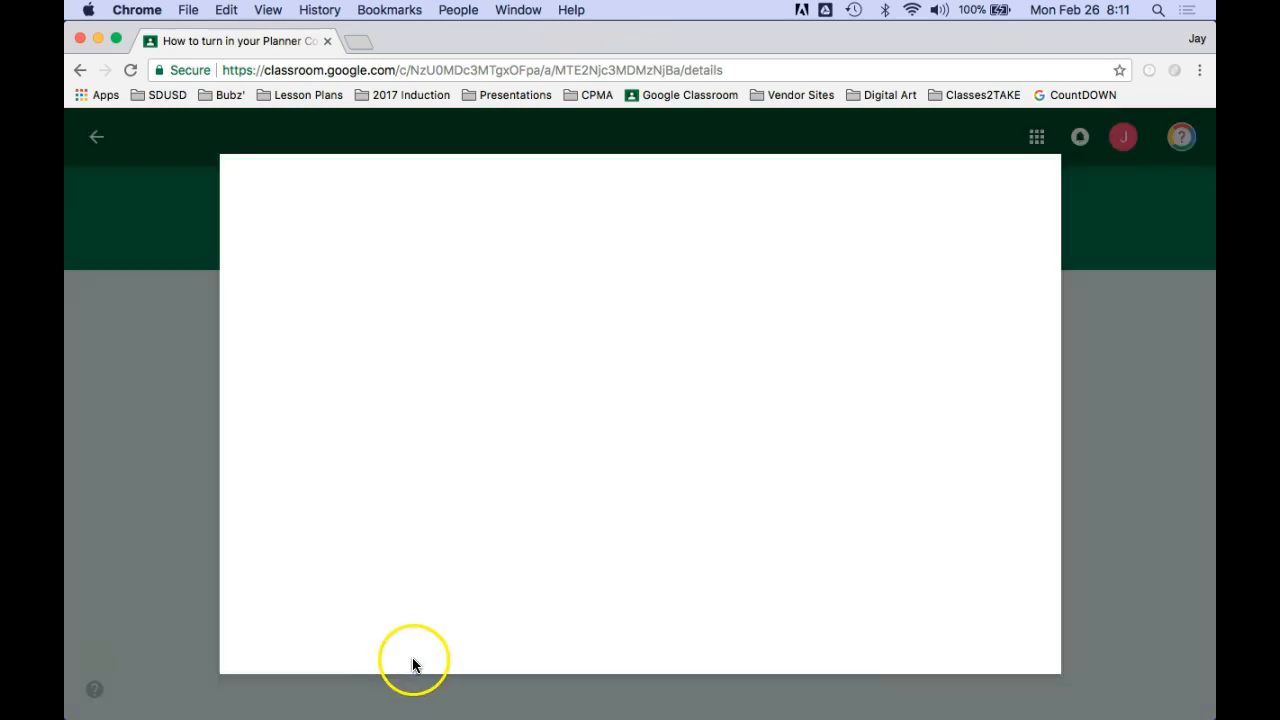
pyautogui.click(620, 430)
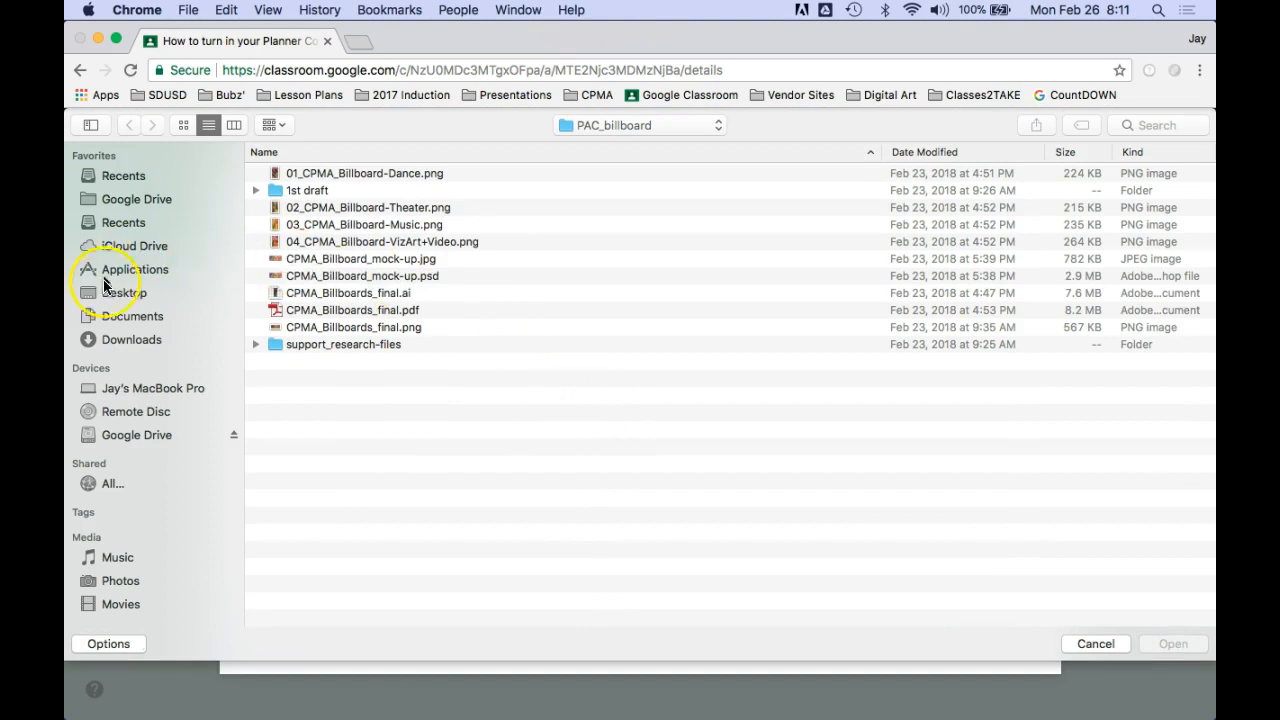
pyautogui.click(104, 288)
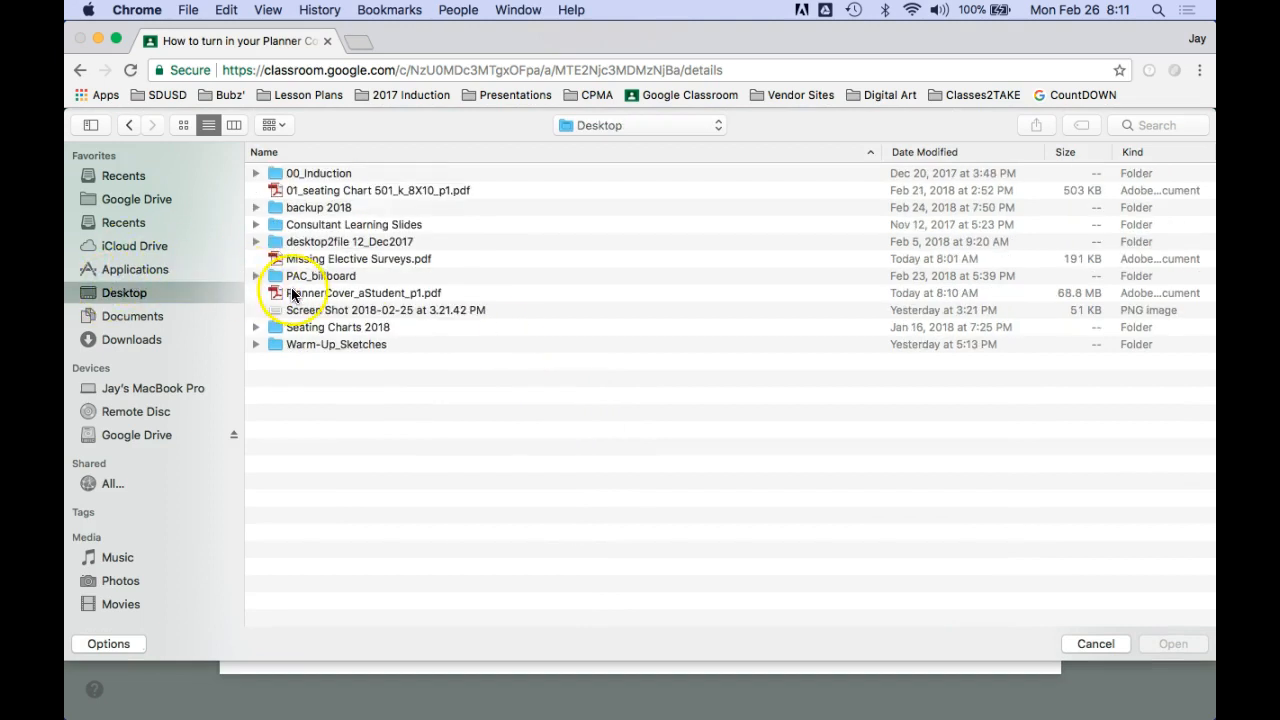
pyautogui.click(298, 293)
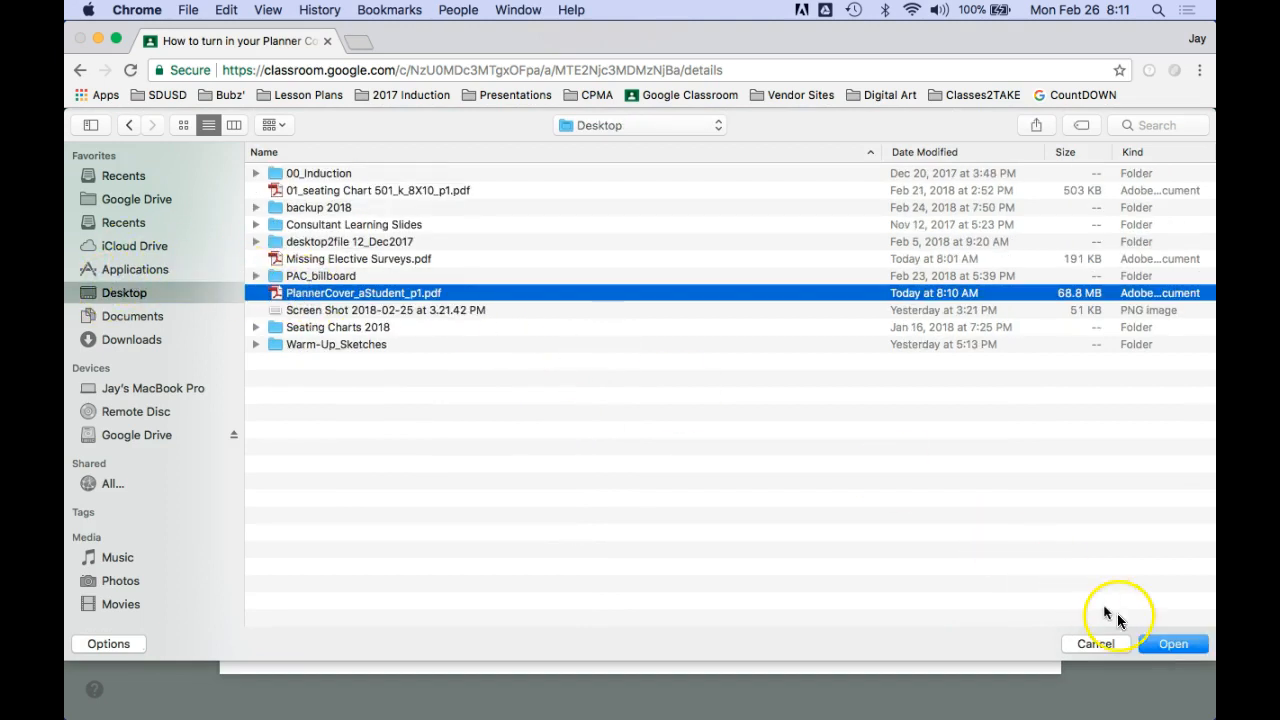
pyautogui.click(1163, 646)
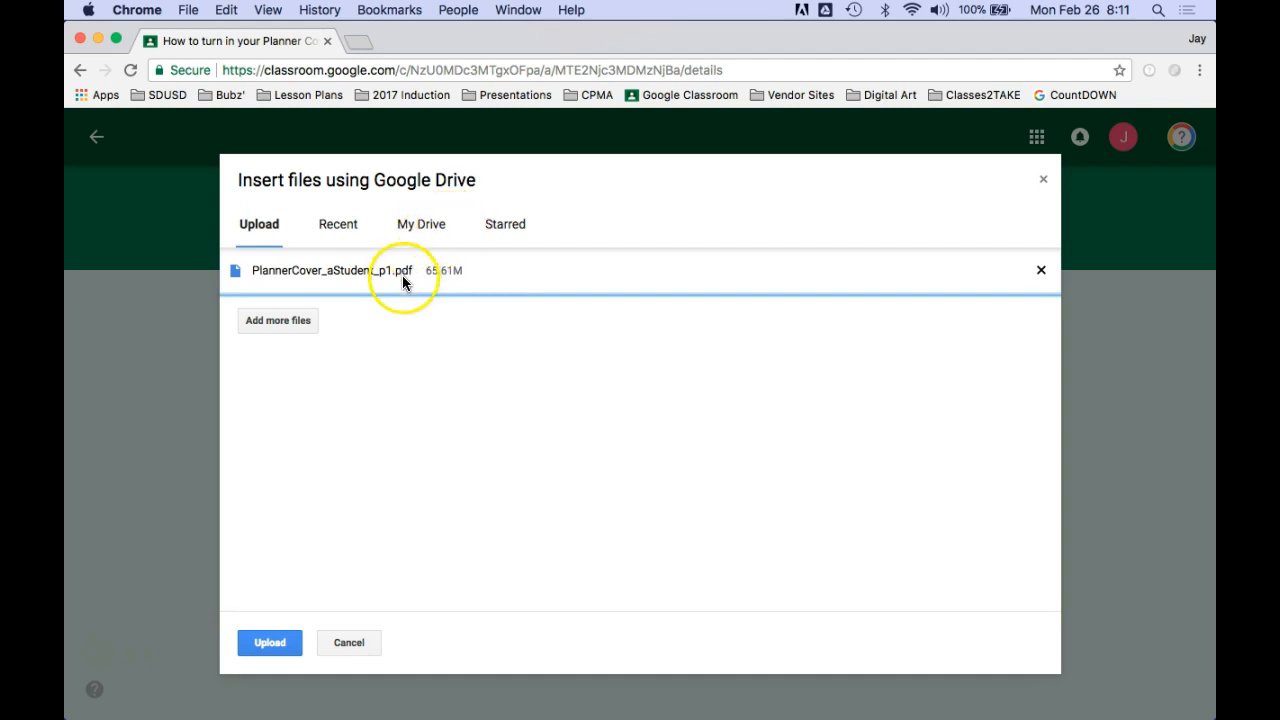
pyautogui.click(352, 289)
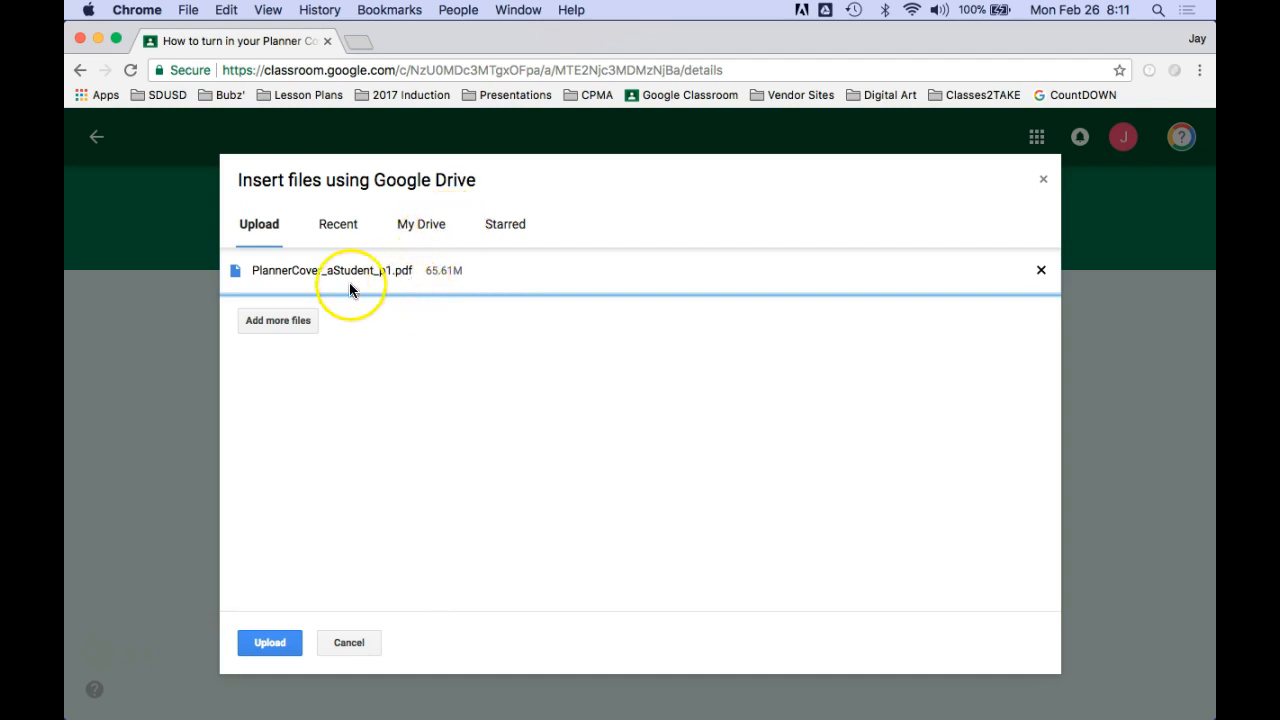
pyautogui.click(274, 646)
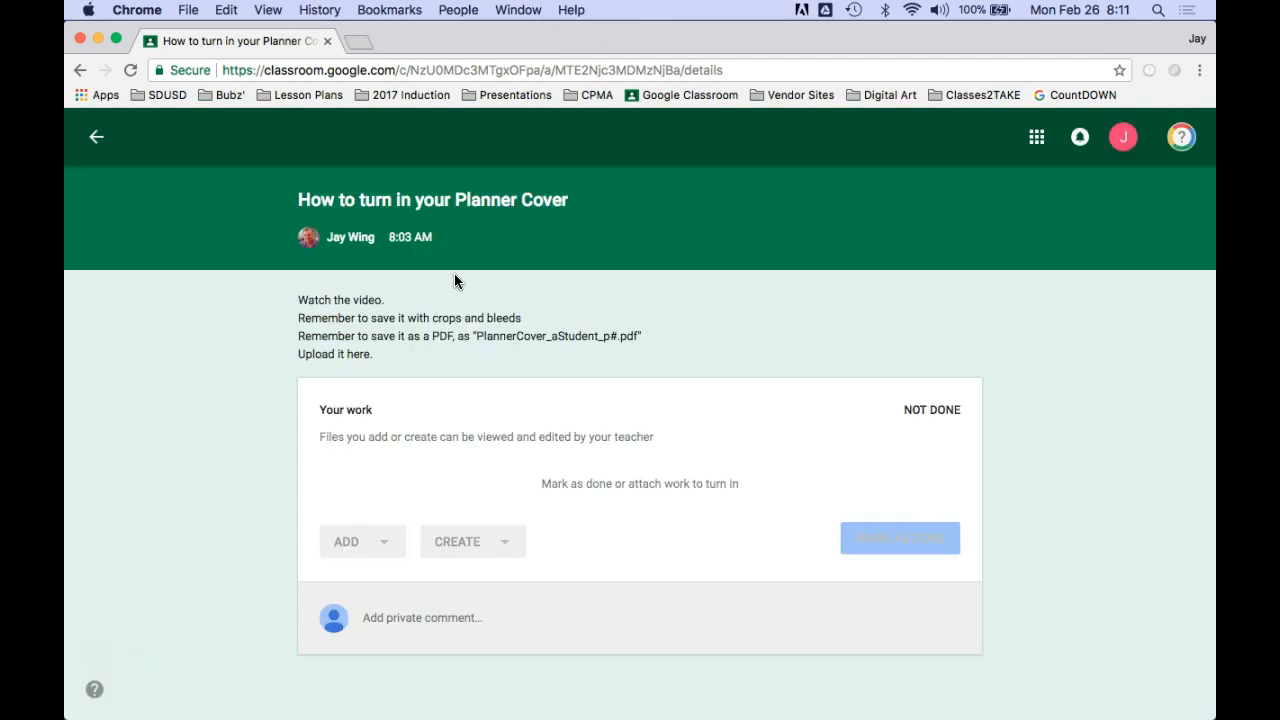
pyautogui.click(377, 356)
pyautogui.click(226, 390)
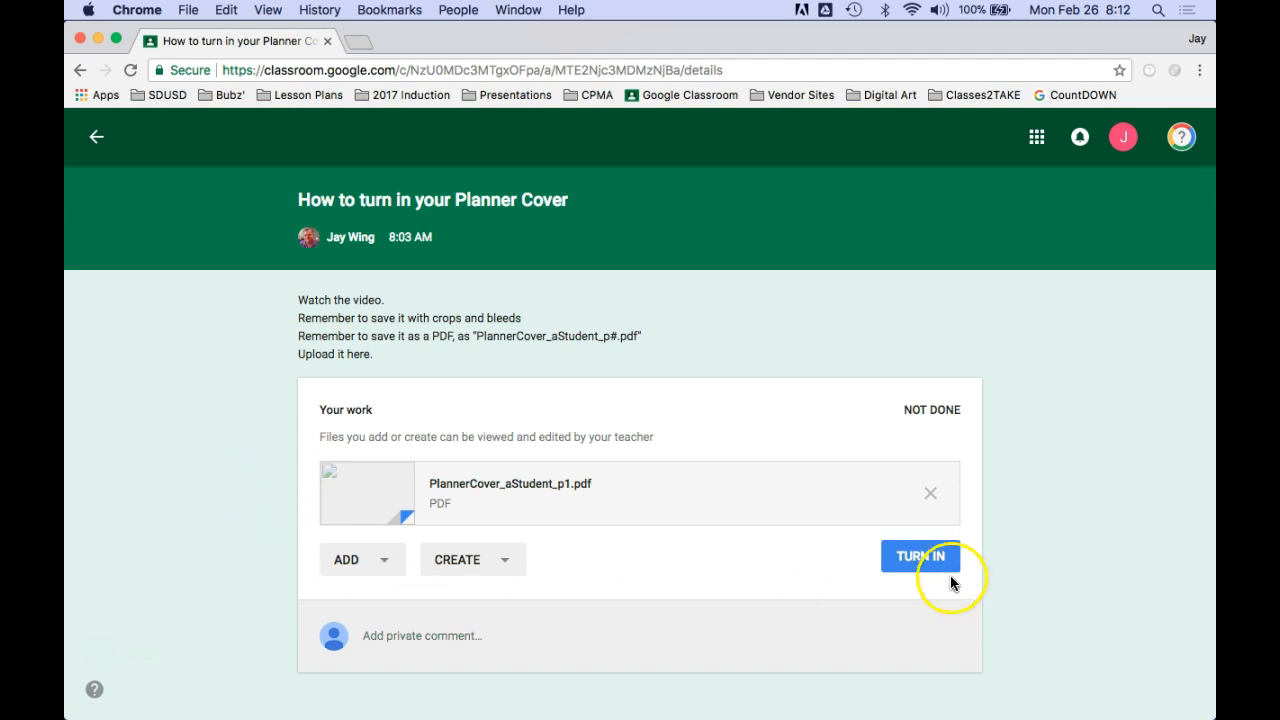
# Step: Turn in the assignment with the attached planner cover PDF and confirm the submission
pyautogui.click(923, 561)
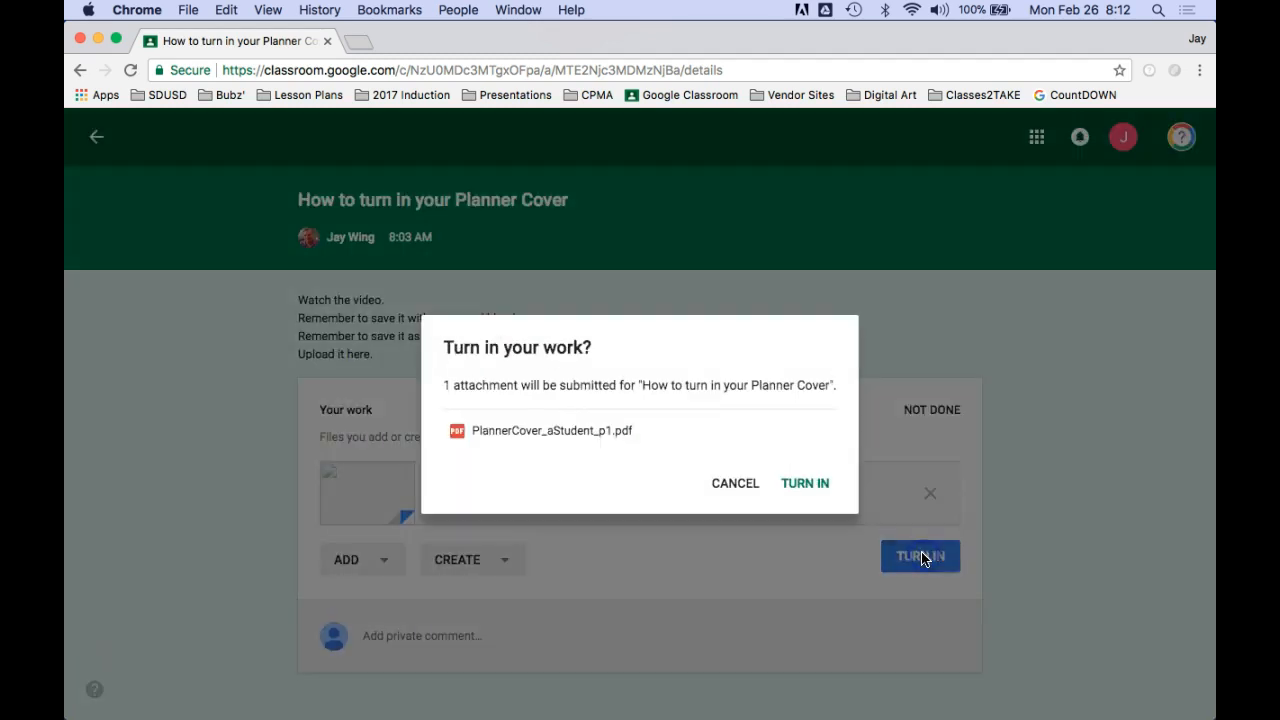
pyautogui.click(805, 485)
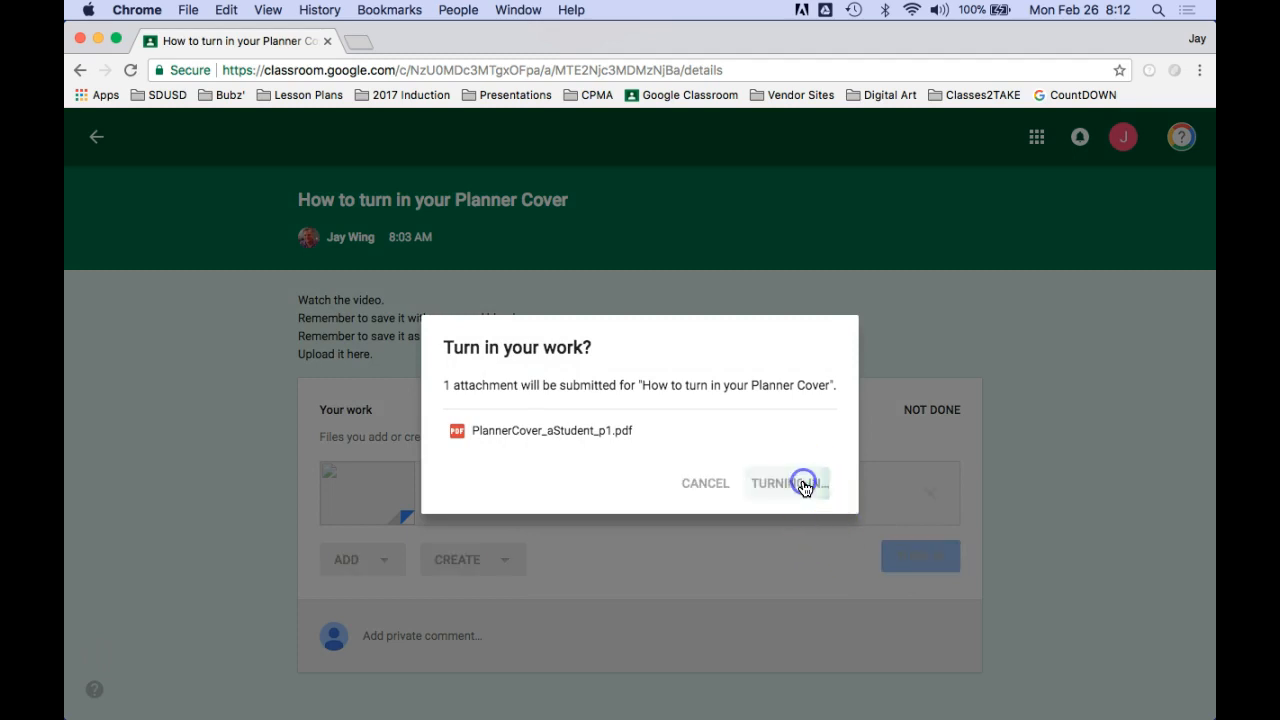